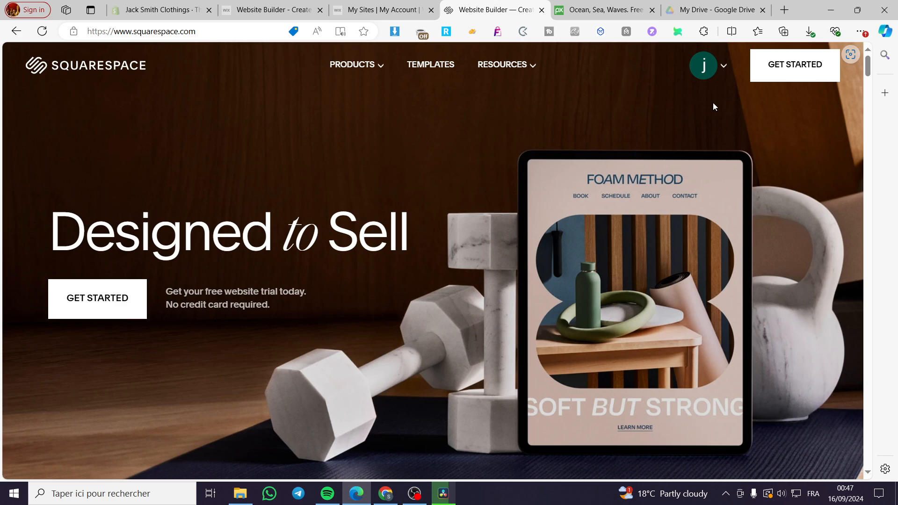
# - Open the account dashboard and enter the cylinder-daisy-gj8e.squarespace.com website
pyautogui.click(725, 68)
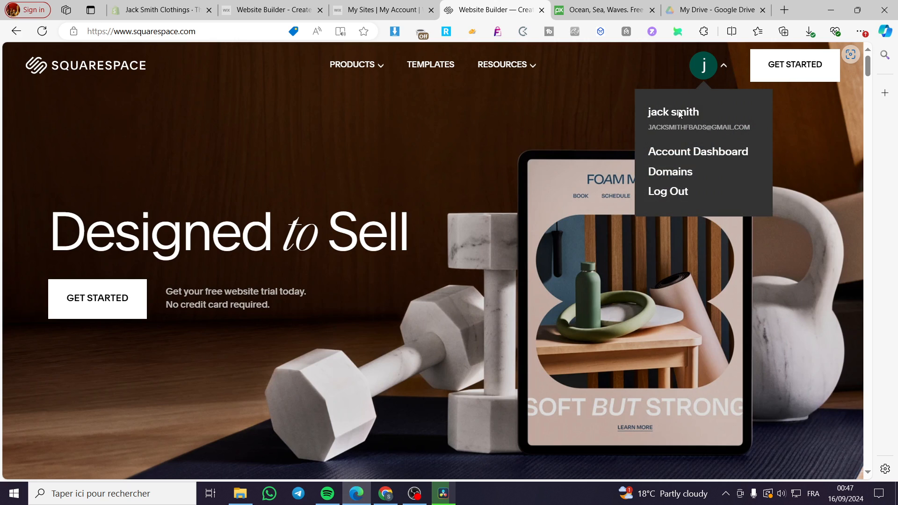
pyautogui.click(724, 154)
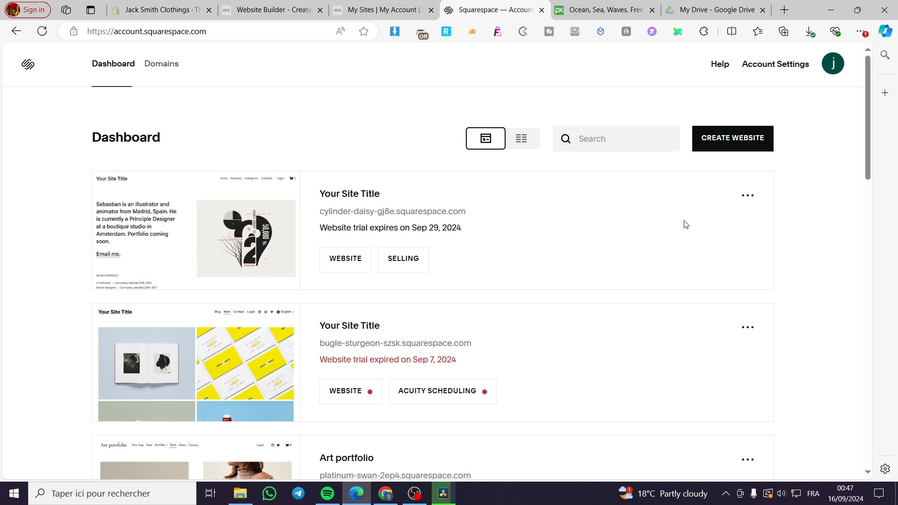
pyautogui.click(180, 234)
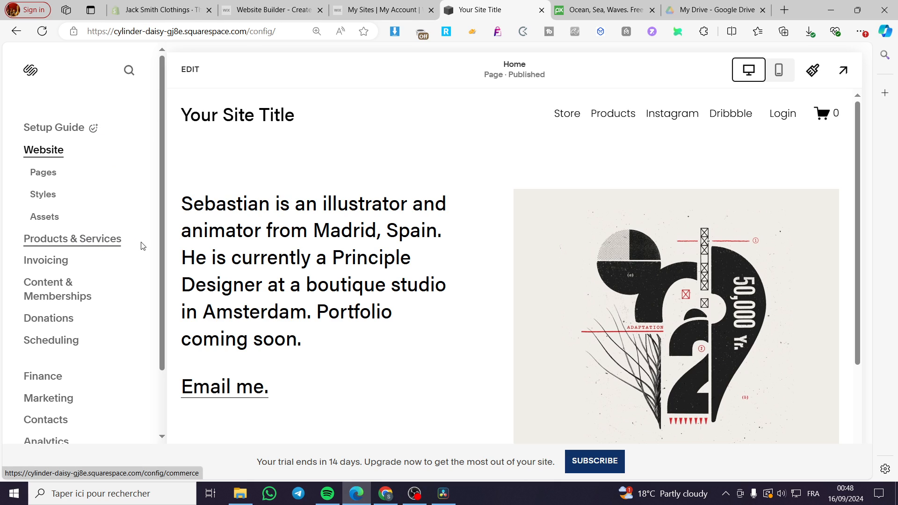
# - Start a new physical product from the online store setup checklist in Products & Services
pyautogui.click(81, 241)
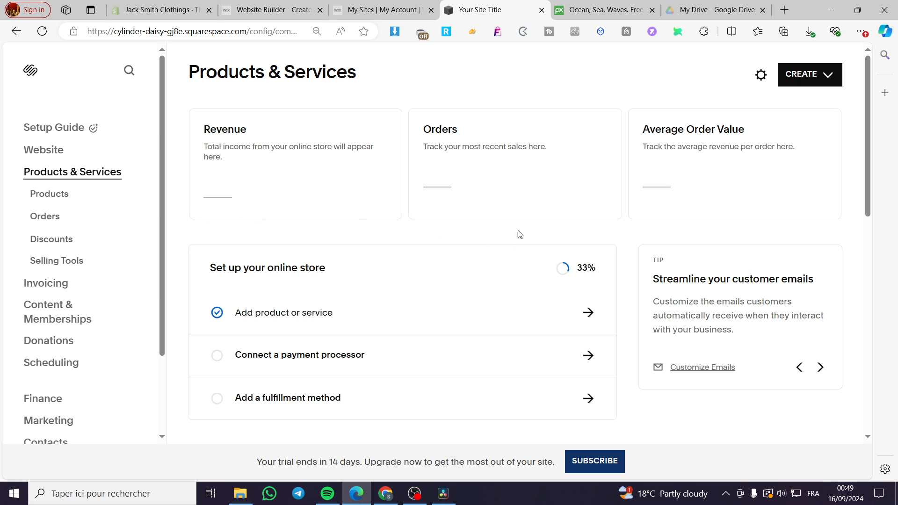
pyautogui.scroll(-1, 355, 247)
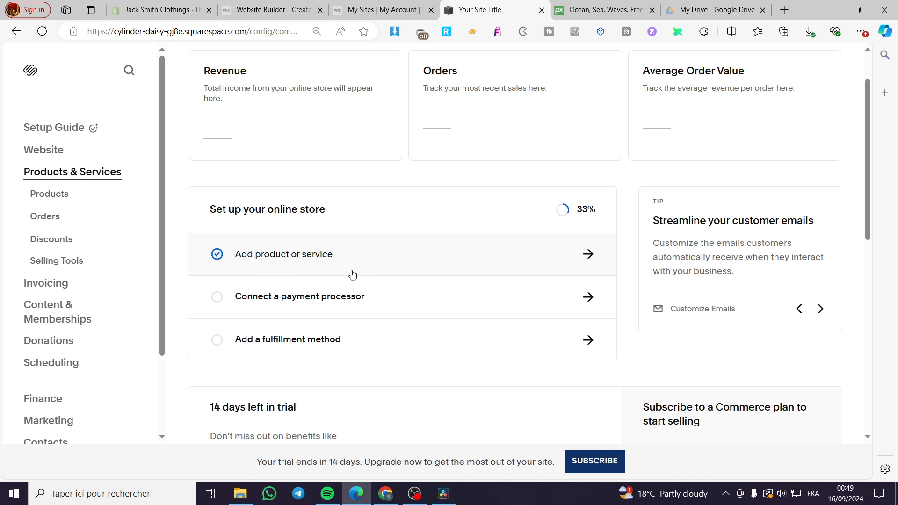
pyautogui.click(252, 265)
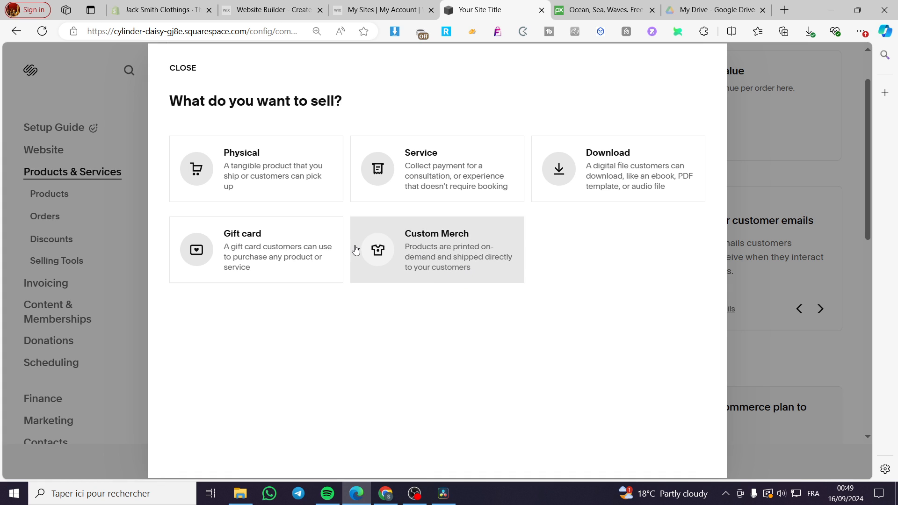
pyautogui.click(262, 178)
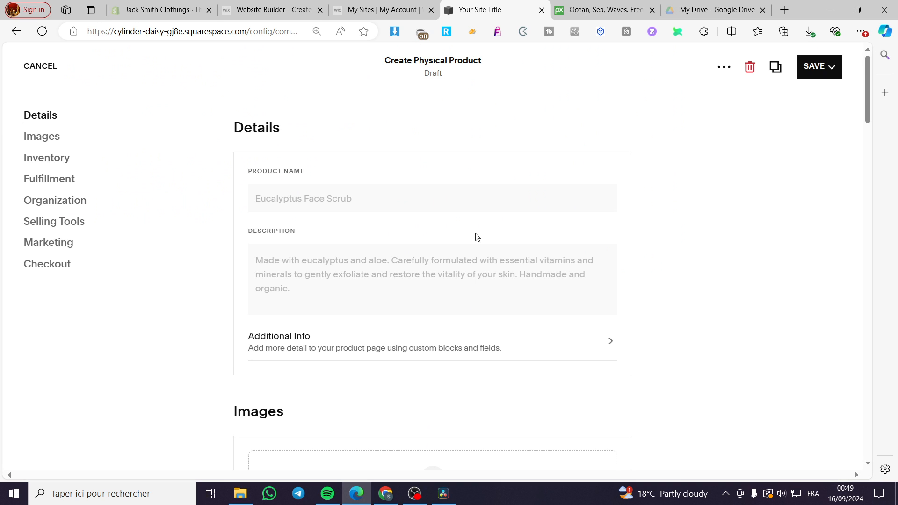
# - Name the product "Shirt" and copy that name into the description
pyautogui.click(292, 198)
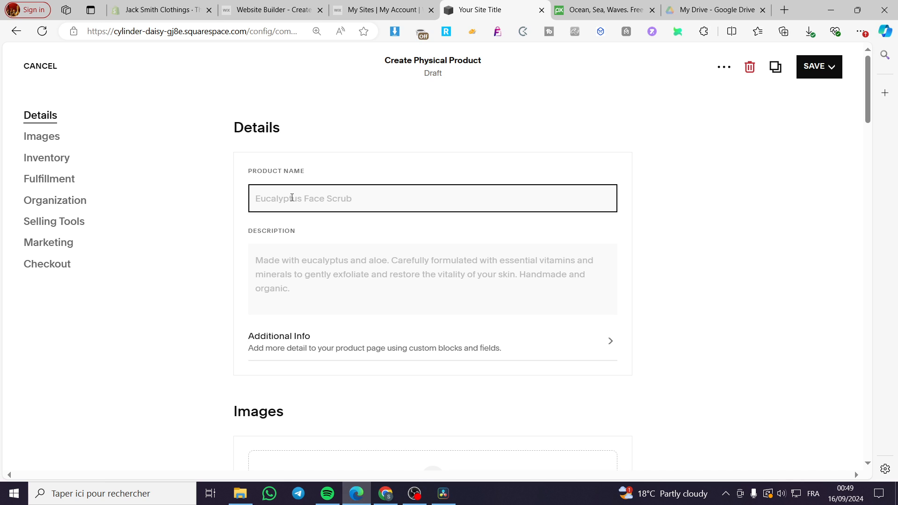
pyautogui.write('Shirt')
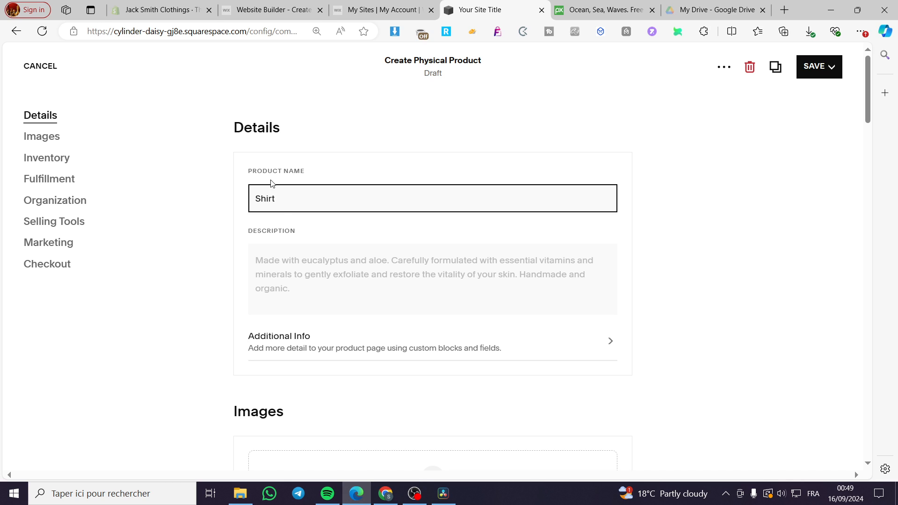
pyautogui.click(312, 261)
pyautogui.moveTo(323, 200); pyautogui.dragTo(213, 200)
pyautogui.hotkey('ctrl', 'c')
pyautogui.click(252, 257)
pyautogui.hotkey('ctrl', 'v')
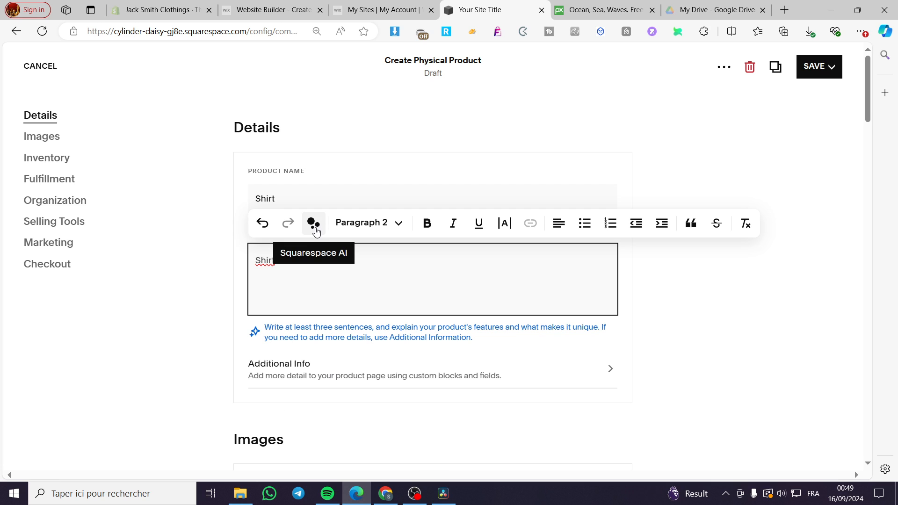
# - Generate description text with Squarespace AI from the prompt "Shirt", stopping the generation during the third paragraph
pyautogui.click(314, 225)
pyautogui.hotkey('ctrl', 'v')
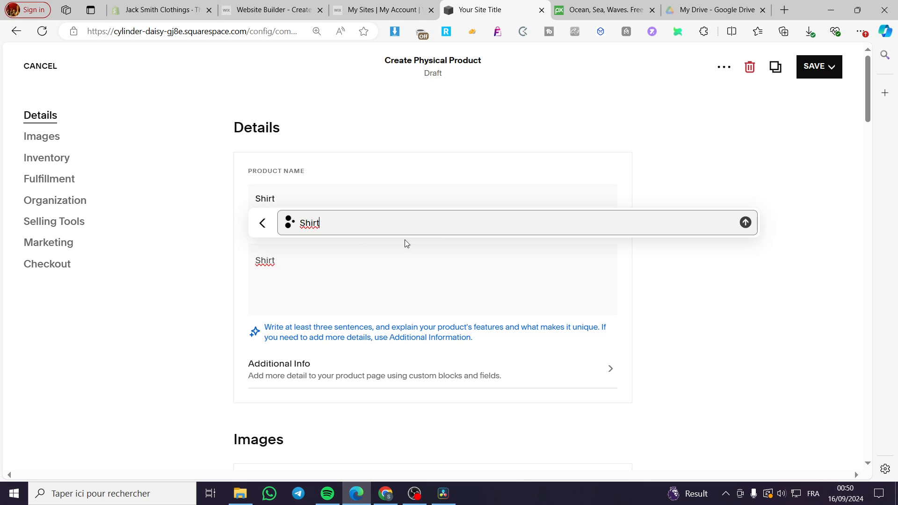
pyautogui.click(746, 223)
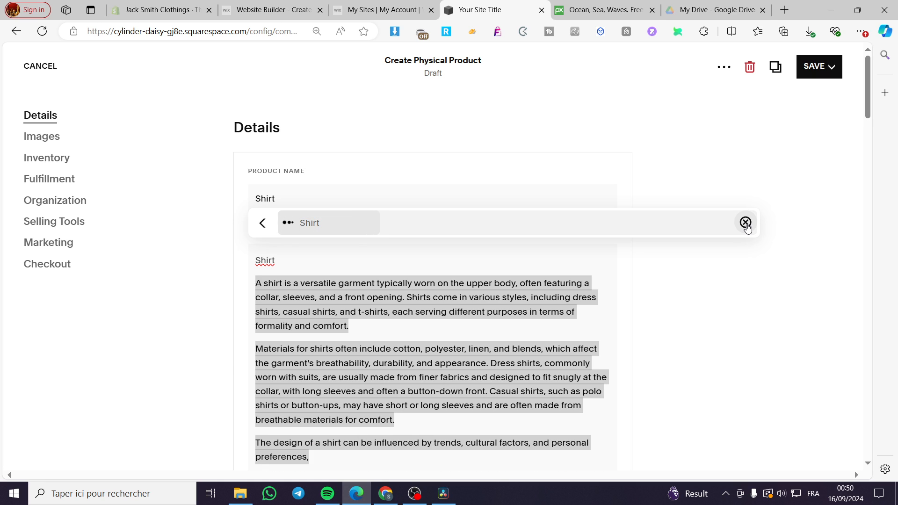
pyautogui.click(745, 223)
pyautogui.click(643, 270)
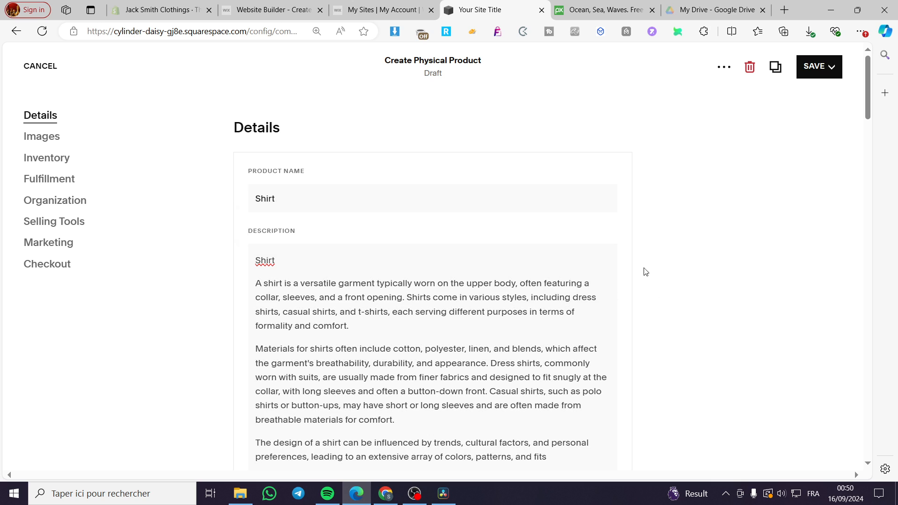
# - Delete the lone word "Shirt" above the generated paragraphs in the description
pyautogui.scroll(-3, 485, 349)
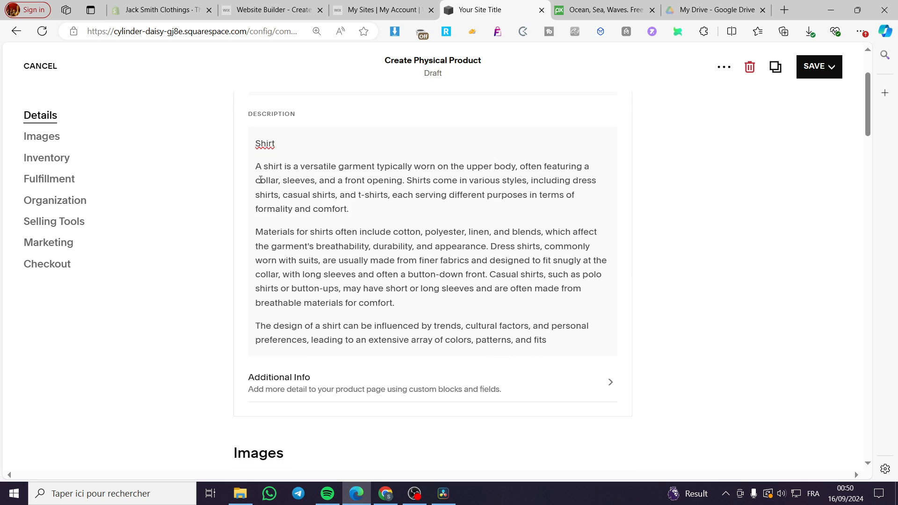
pyautogui.moveTo(275, 152); pyautogui.dragTo(238, 150)
pyautogui.press('BackSpace')
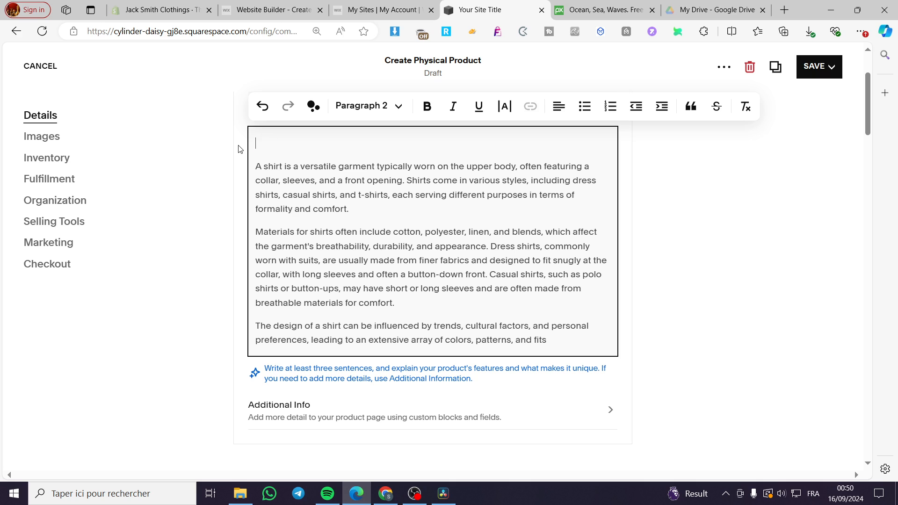
pyautogui.click(679, 293)
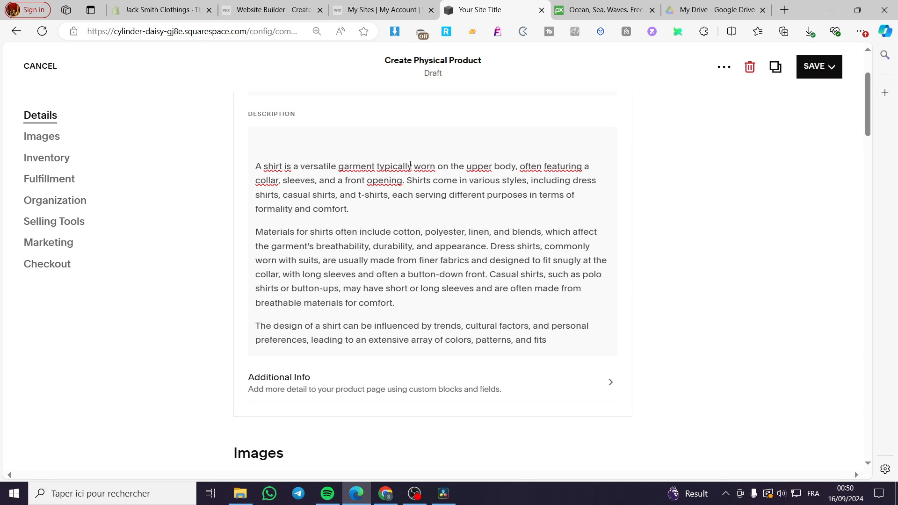
# - Add the library photo showing the coffee T-shirt without a model as the first product image
pyautogui.scroll(3, 415, 262)
pyautogui.scroll(-6, 257, 231)
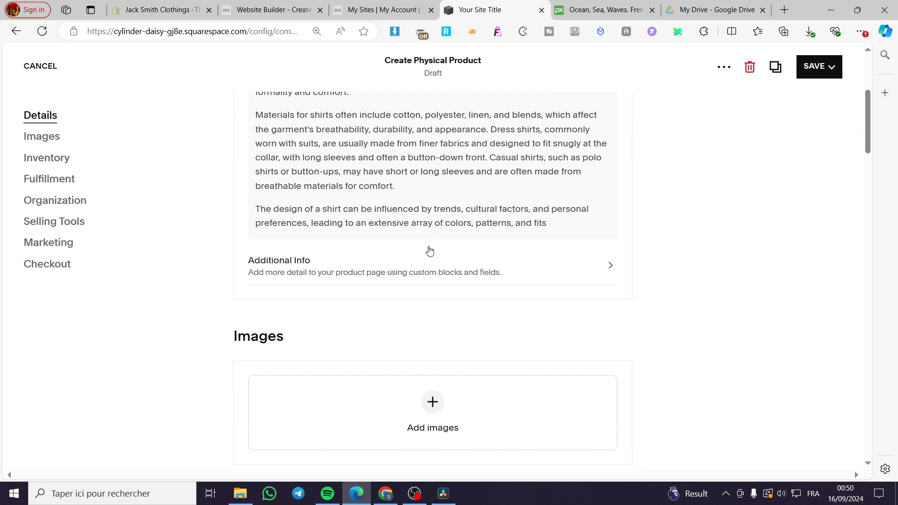
pyautogui.scroll(-2, 368, 301)
pyautogui.click(433, 285)
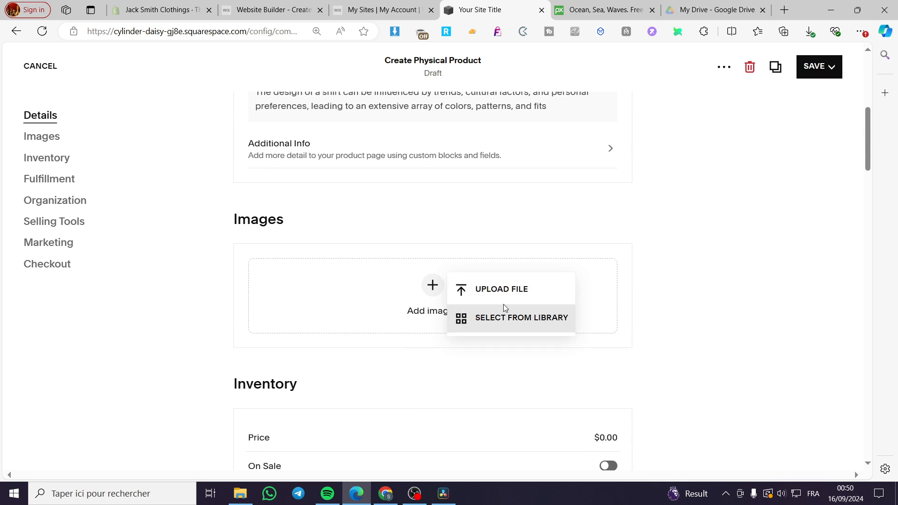
pyautogui.click(513, 323)
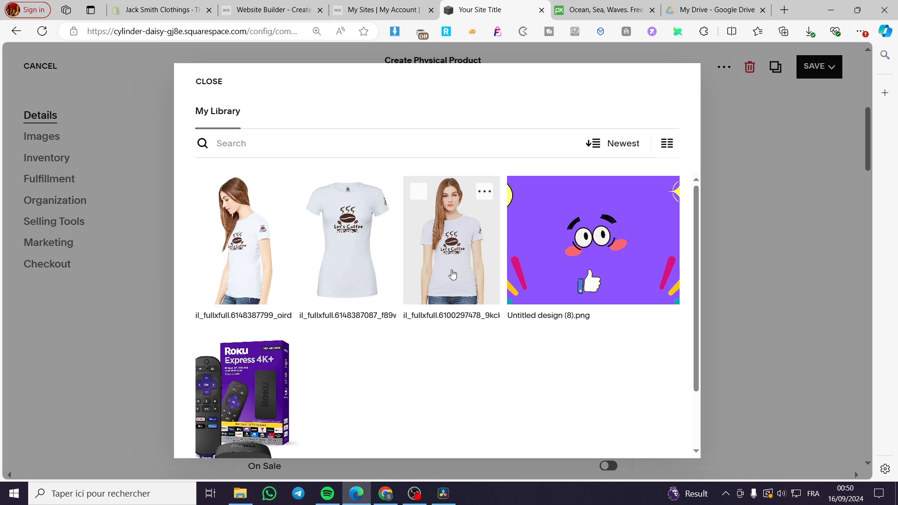
pyautogui.click(453, 275)
pyautogui.click(245, 279)
pyautogui.click(348, 265)
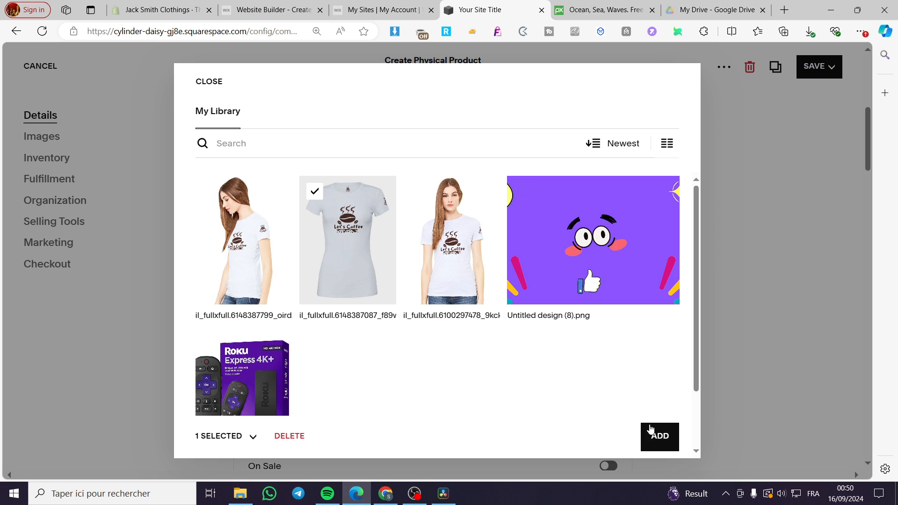
pyautogui.click(669, 435)
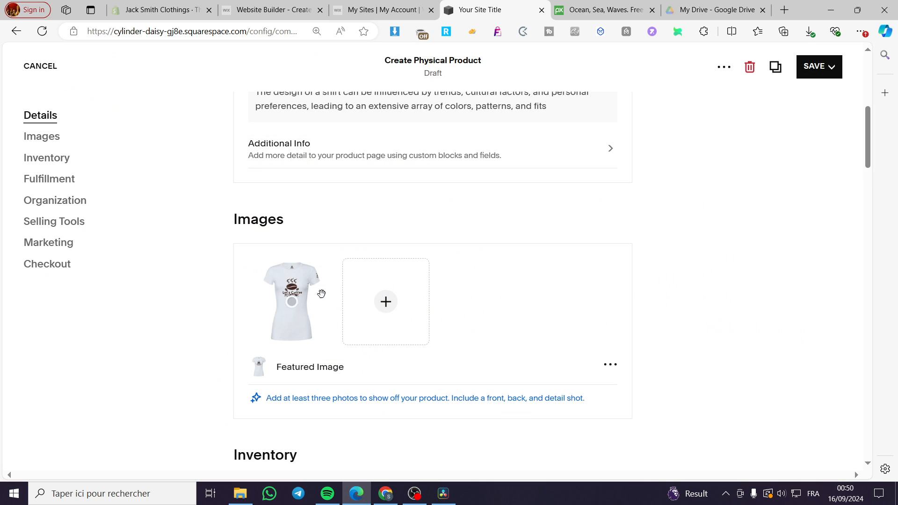
# - Add the two model photos of the T-shirt from the library and set the front-facing one as thumbnail
pyautogui.click(385, 310)
pyautogui.click(439, 313)
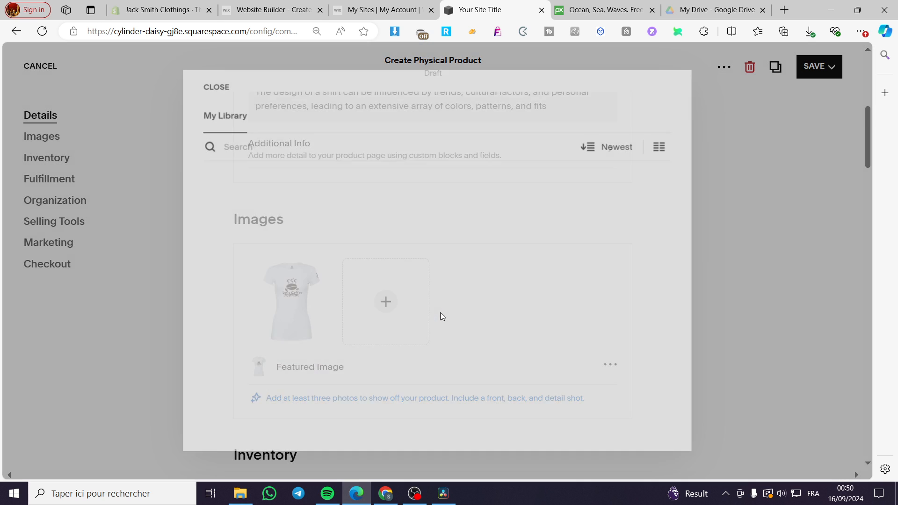
pyautogui.click(418, 192)
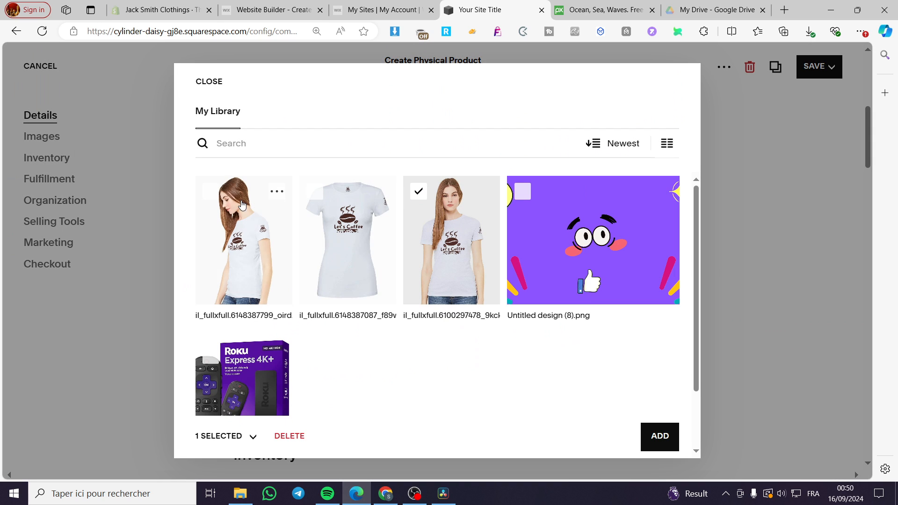
pyautogui.click(211, 192)
pyautogui.click(211, 192)
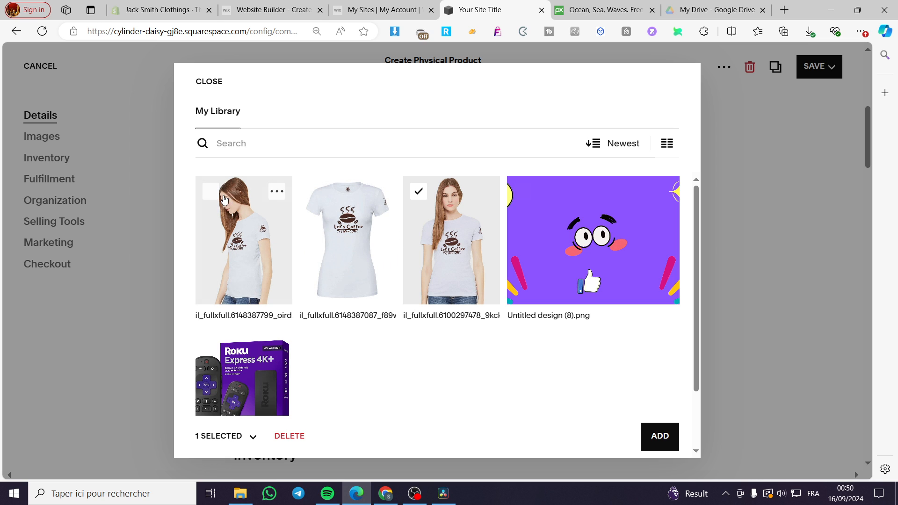
pyautogui.click(210, 192)
pyautogui.click(677, 442)
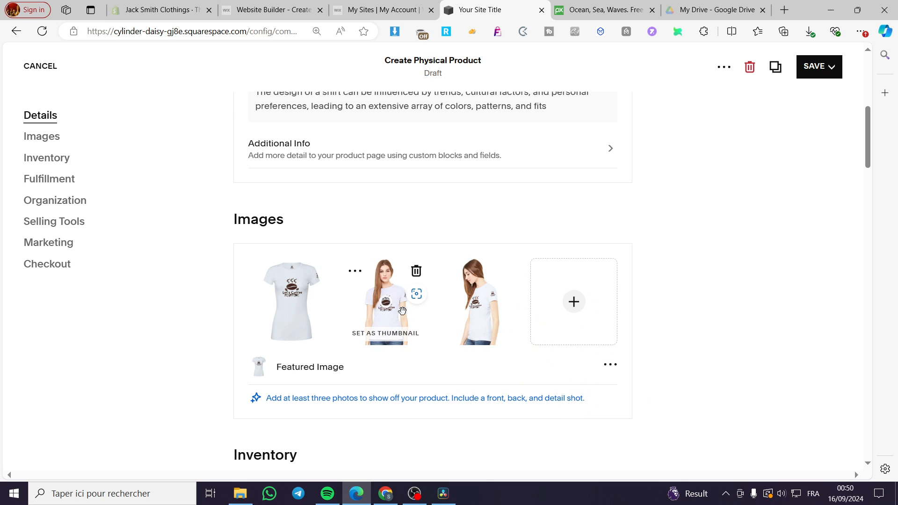
pyautogui.click(399, 334)
# - Set the product price to $19.99 and put it on sale at $15.99
pyautogui.scroll(-5, 713, 302)
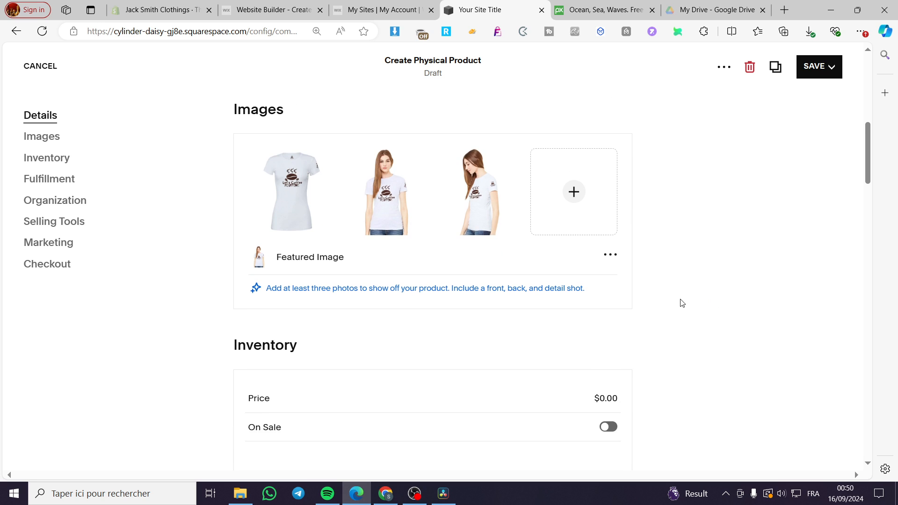
pyautogui.click(606, 271)
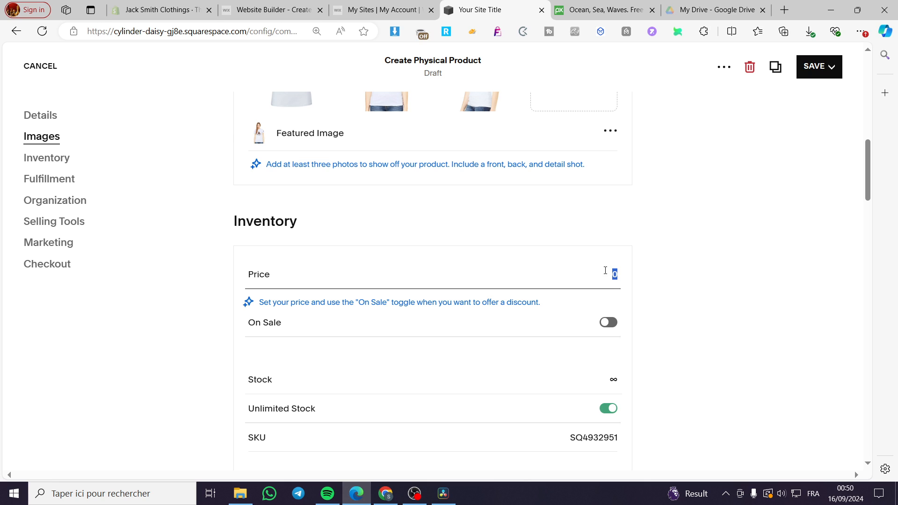
pyautogui.write('19.99')
pyautogui.click(678, 285)
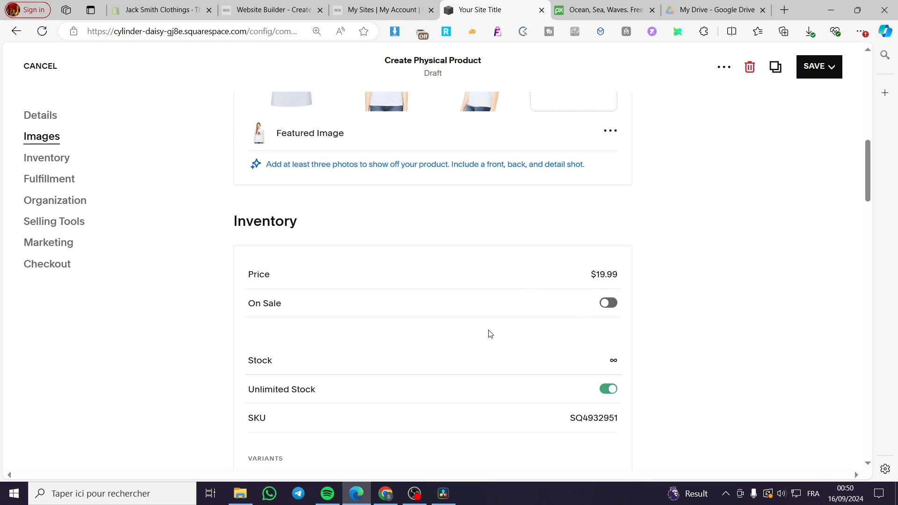
pyautogui.click(608, 303)
pyautogui.click(603, 333)
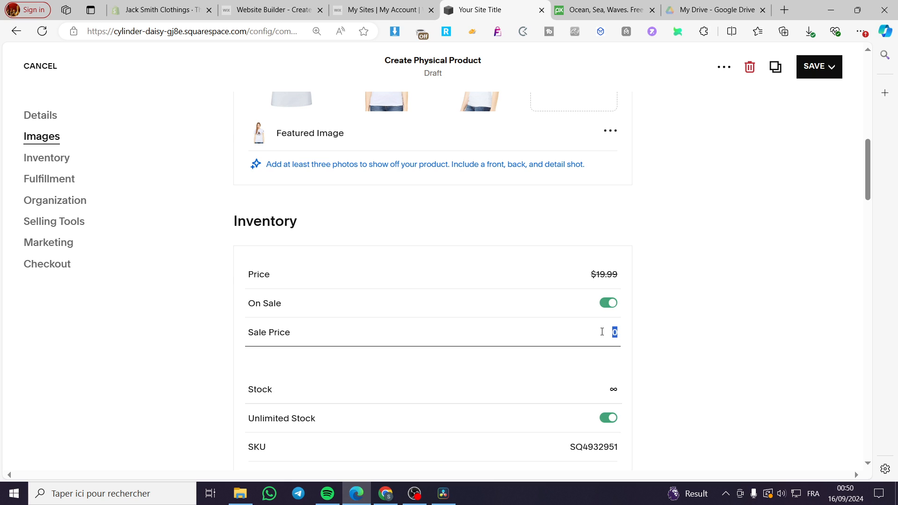
pyautogui.write('15.99')
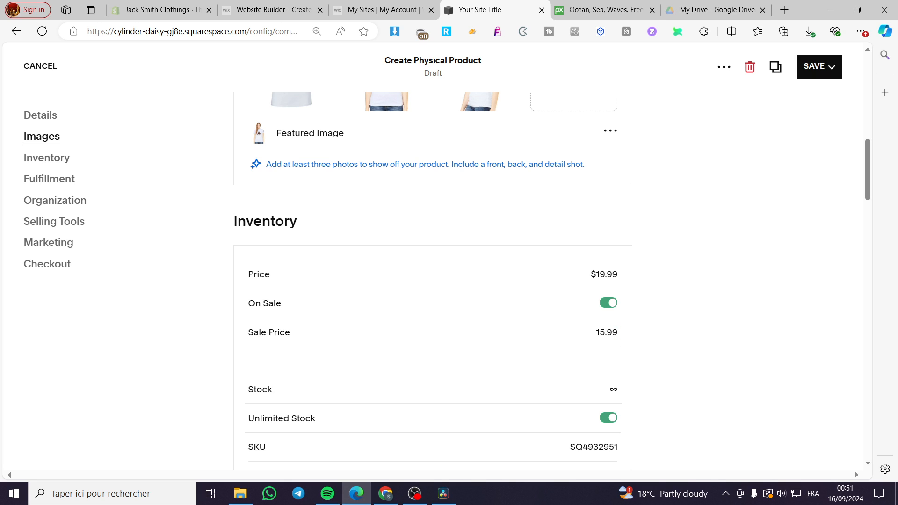
pyautogui.click(701, 324)
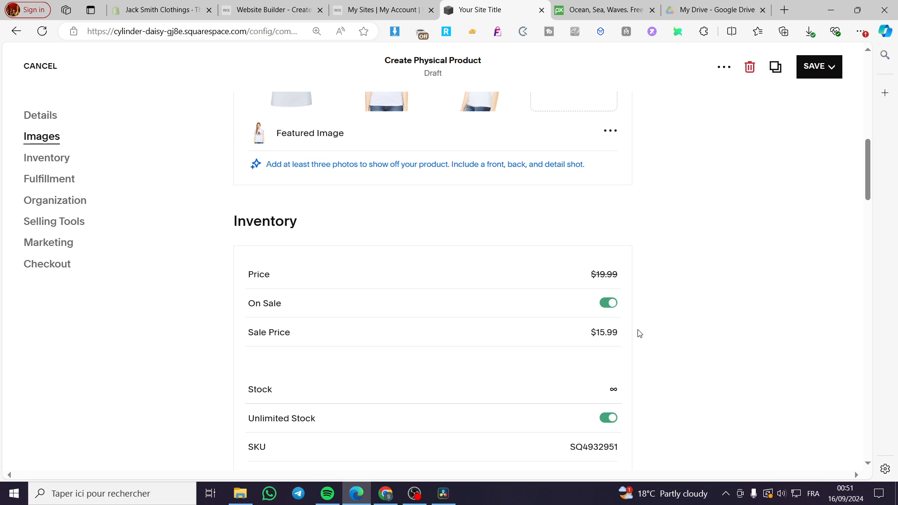
# - Start adding variants to the product's inventory with Size as the option type
pyautogui.scroll(-3, 637, 329)
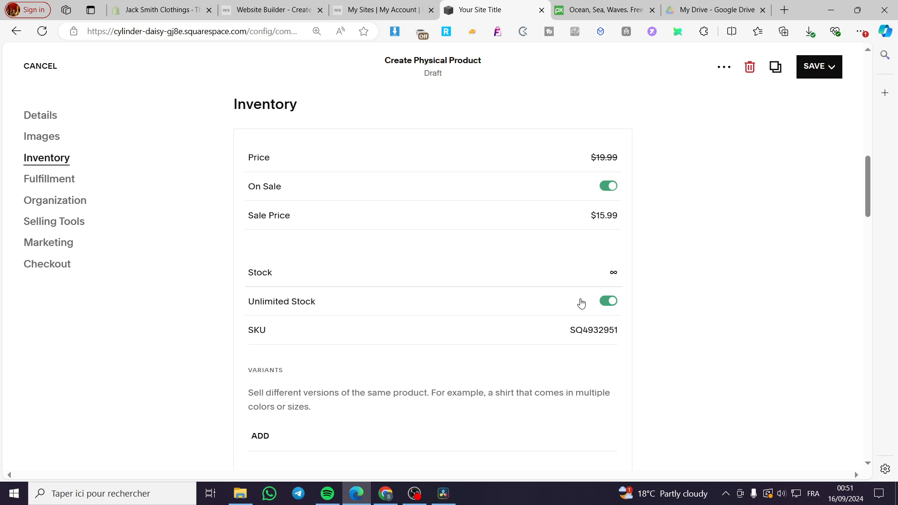
pyautogui.scroll(-1, 509, 333)
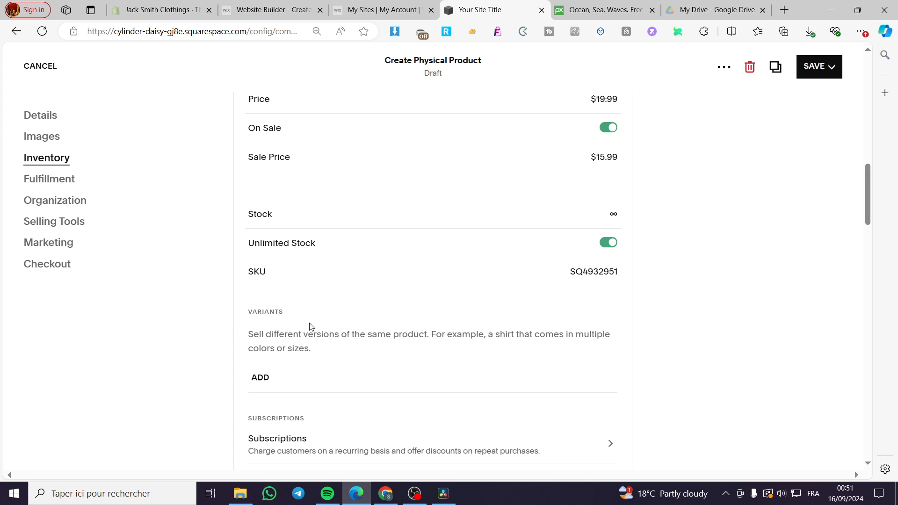
pyautogui.scroll(-1, 311, 328)
pyautogui.click(284, 325)
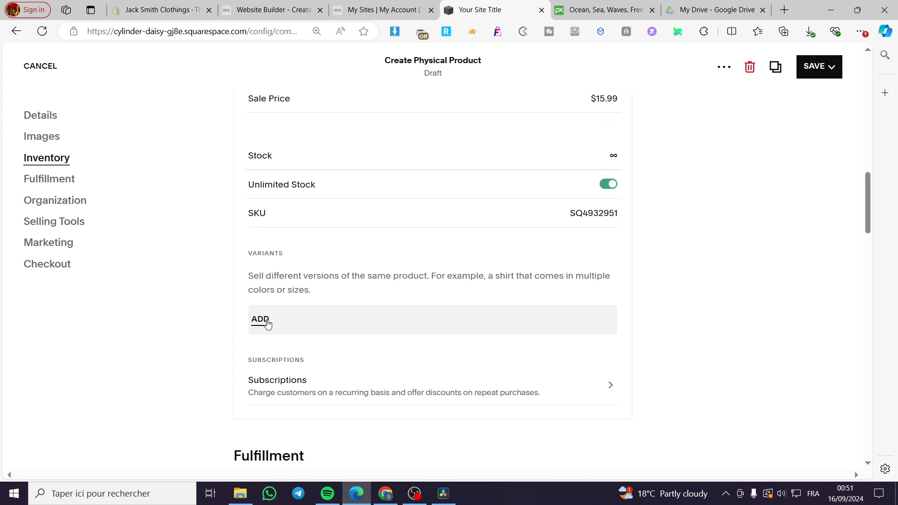
pyautogui.click(250, 283)
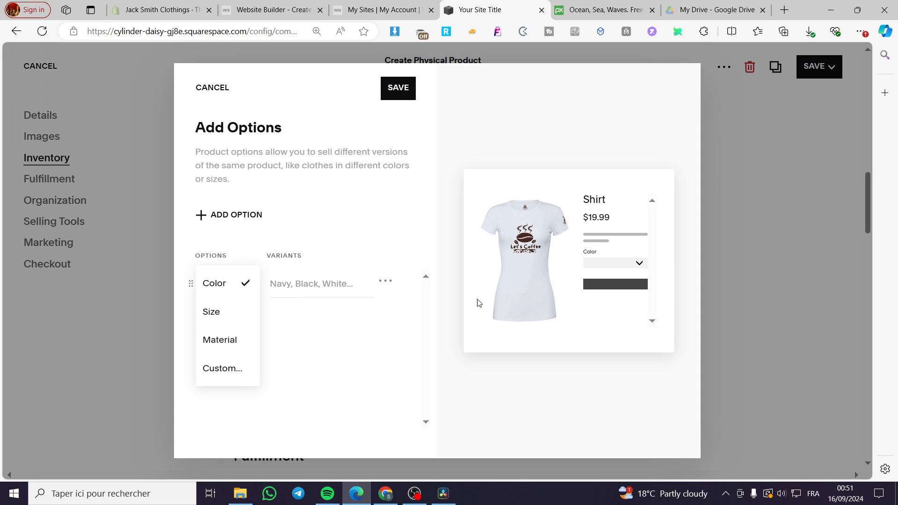
pyautogui.click(235, 313)
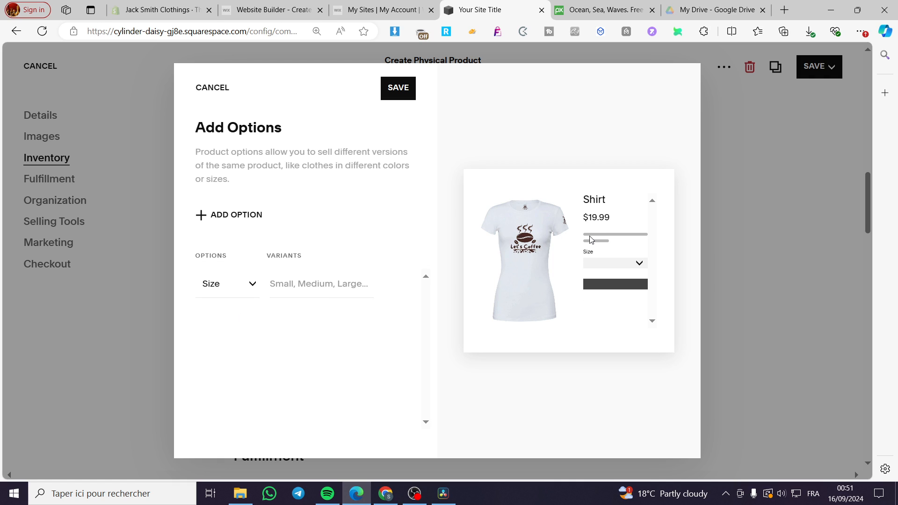
# - Enter S, M, L and XL as the variants of the Size option and save the options
pyautogui.click(289, 283)
pyautogui.write('S')
pyautogui.click(318, 314)
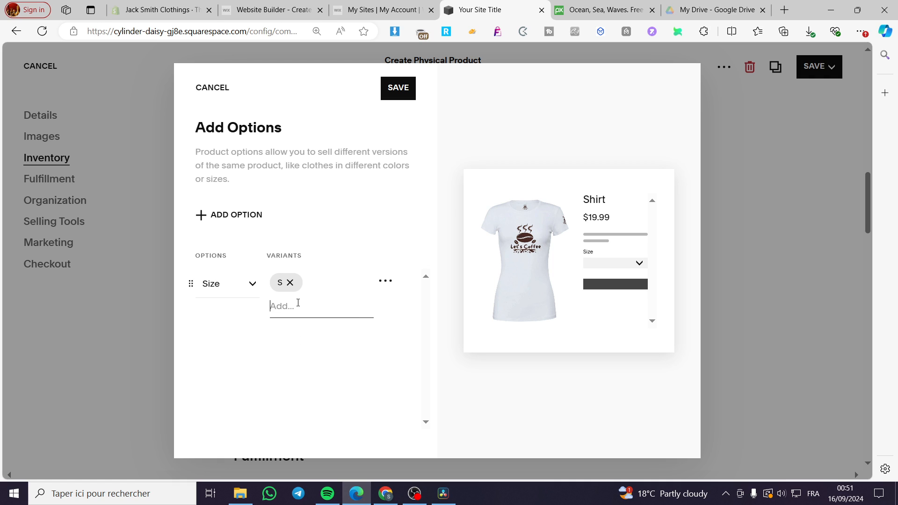
pyautogui.write('m')
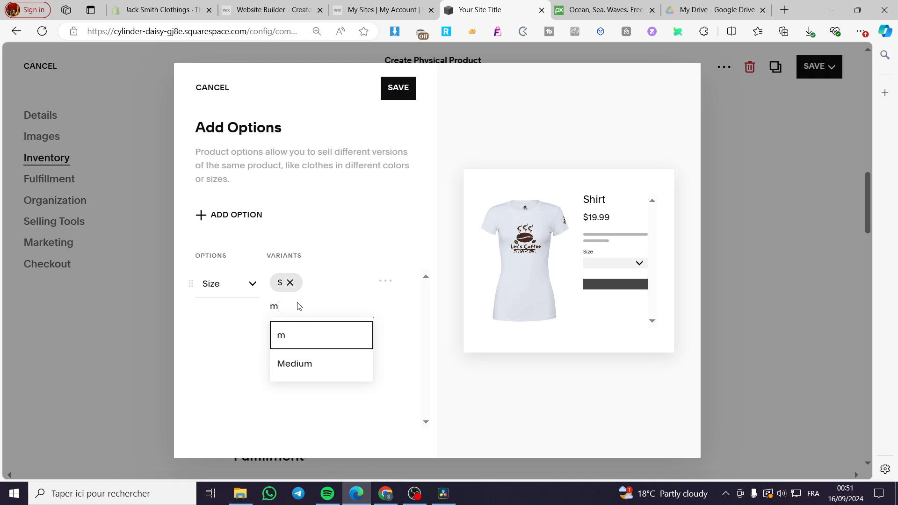
pyautogui.press('BackSpace')
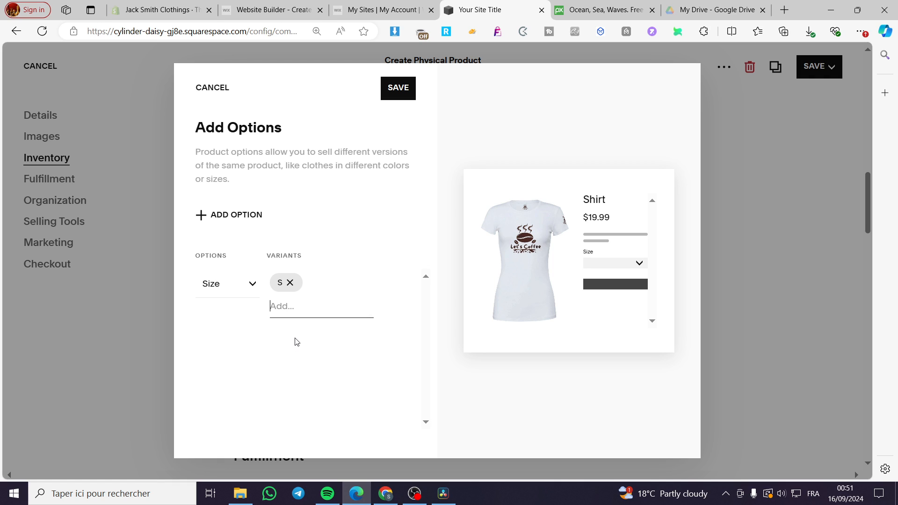
pyautogui.write('M')
pyautogui.click(295, 342)
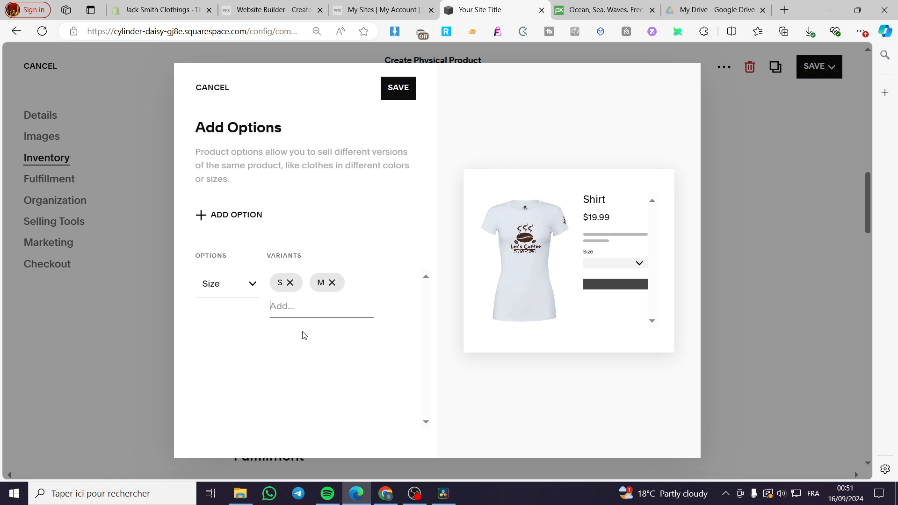
pyautogui.write('L')
pyautogui.click(302, 335)
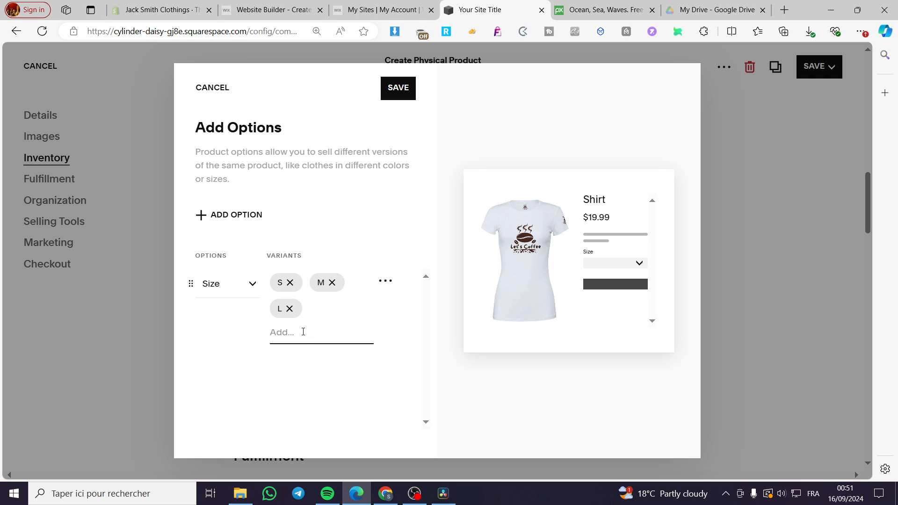
pyautogui.write('X')
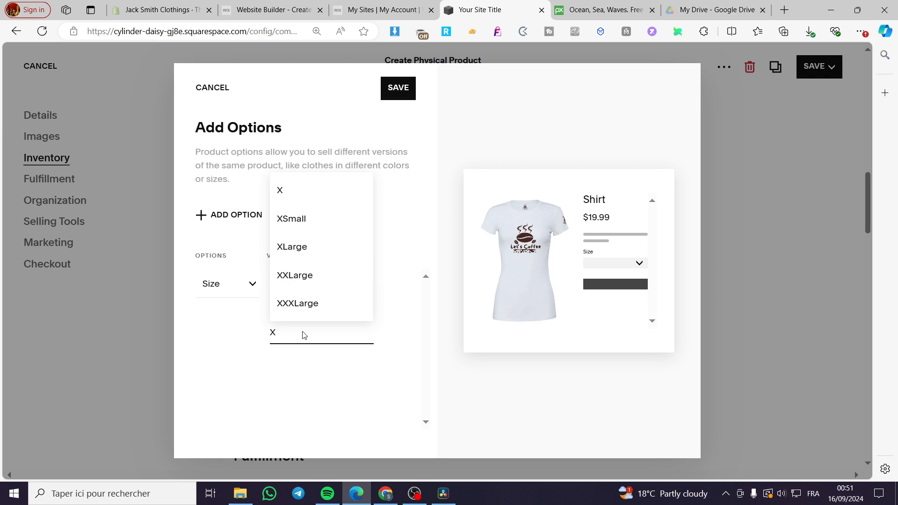
pyautogui.write('L')
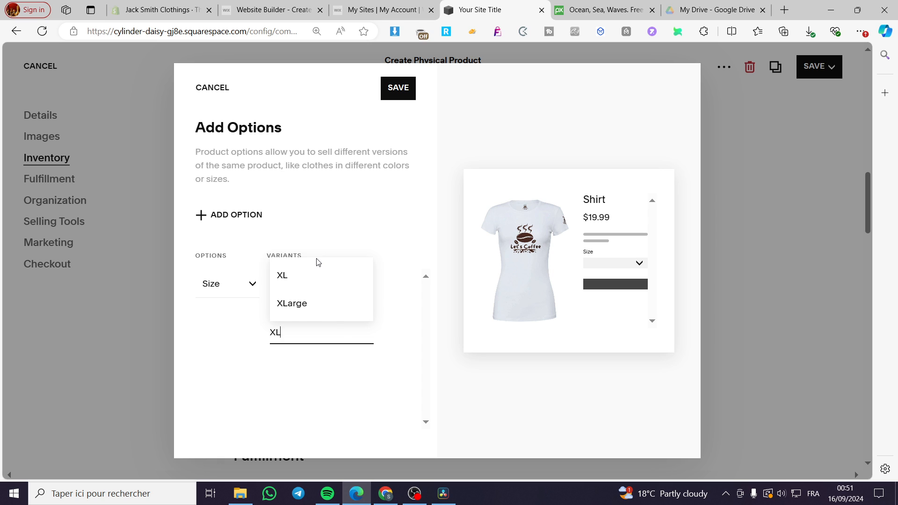
pyautogui.click(317, 262)
pyautogui.click(399, 89)
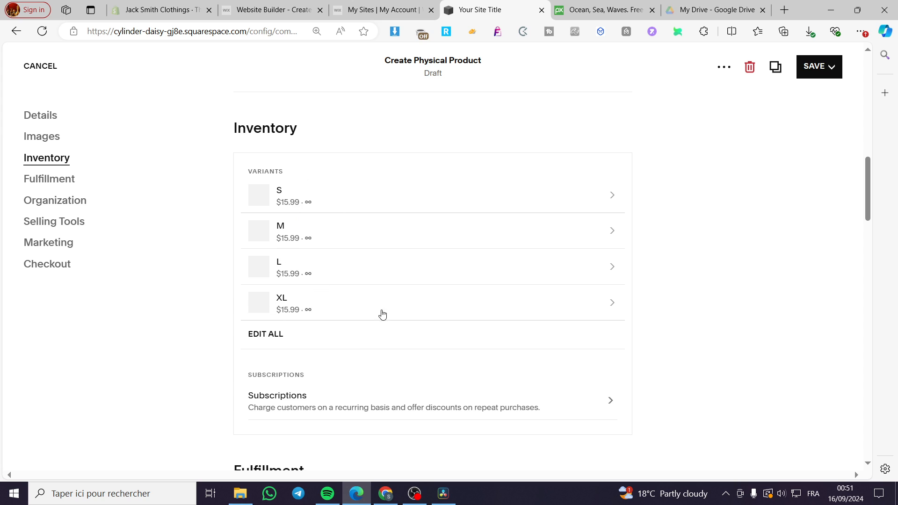
# - Review the product's variant list and its fulfillment profile and shipping settings
pyautogui.scroll(-2, 353, 248)
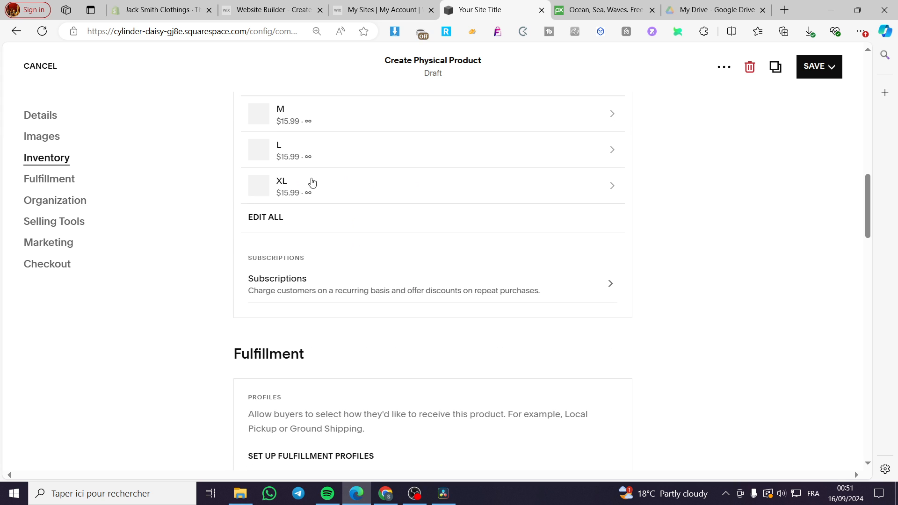
pyautogui.scroll(2, 311, 183)
pyautogui.scroll(-5, 357, 223)
pyautogui.scroll(-3, 244, 294)
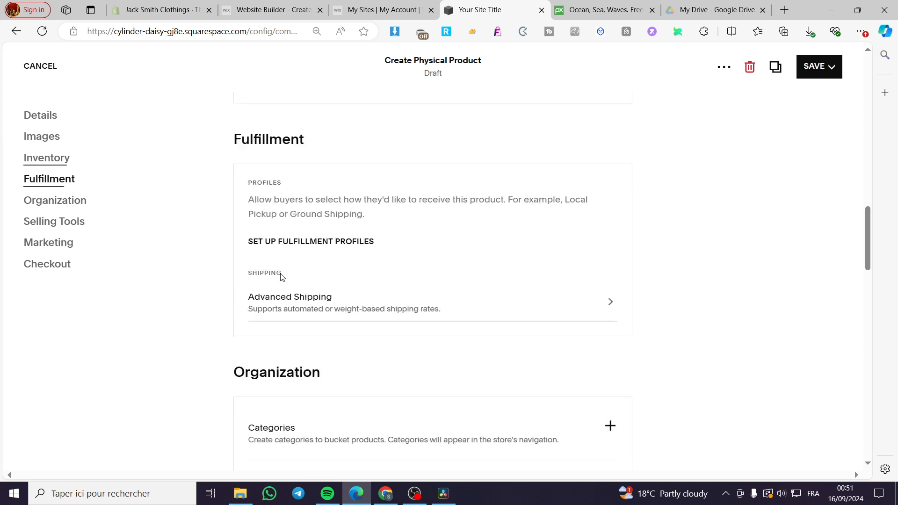
pyautogui.scroll(4, 281, 279)
pyautogui.scroll(-2, 272, 246)
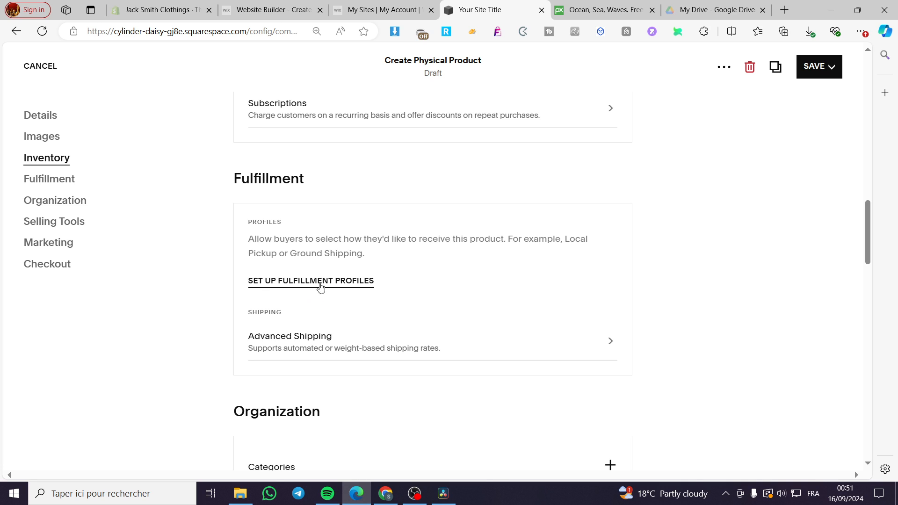
pyautogui.scroll(-2, 292, 336)
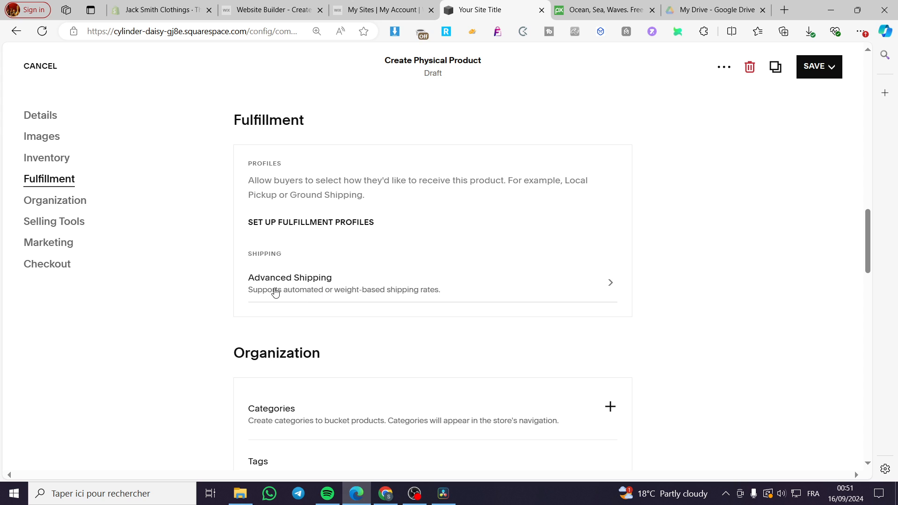
# - Assign the product to the Shirts category
pyautogui.scroll(-3, 308, 290)
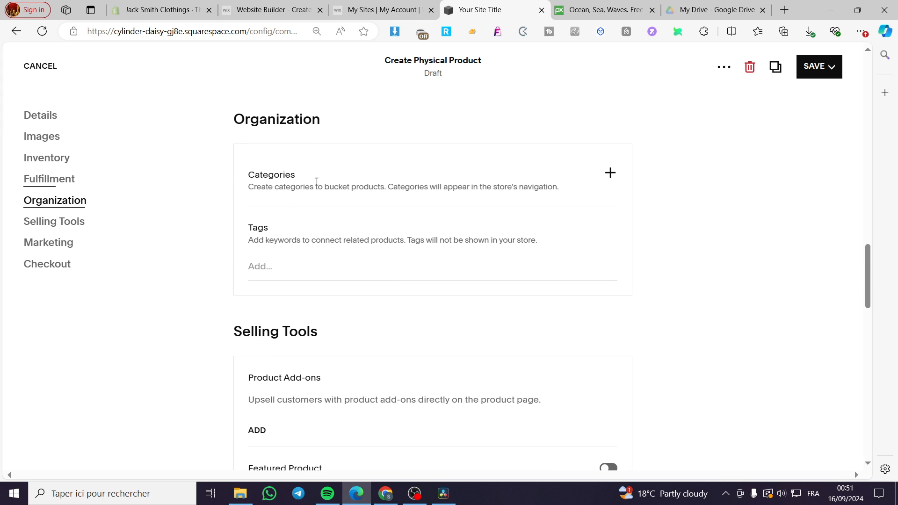
pyautogui.click(611, 173)
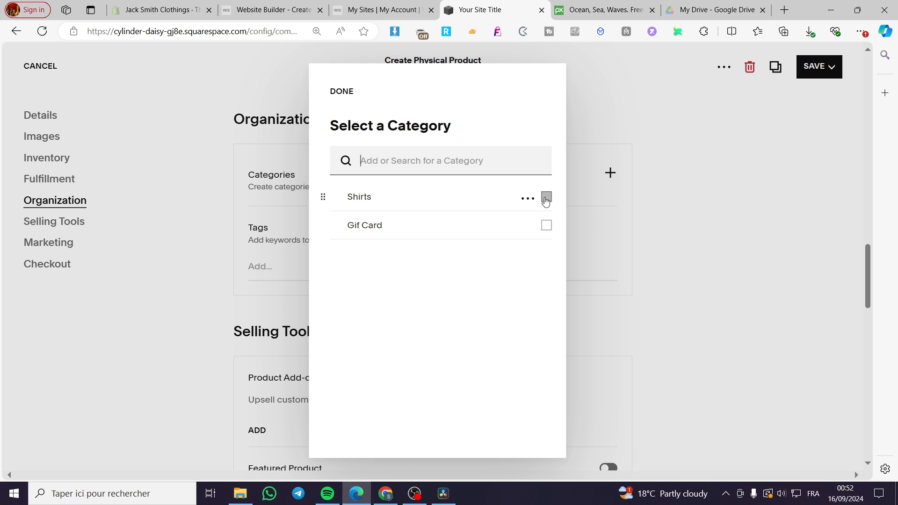
pyautogui.click(546, 198)
pyautogui.click(645, 226)
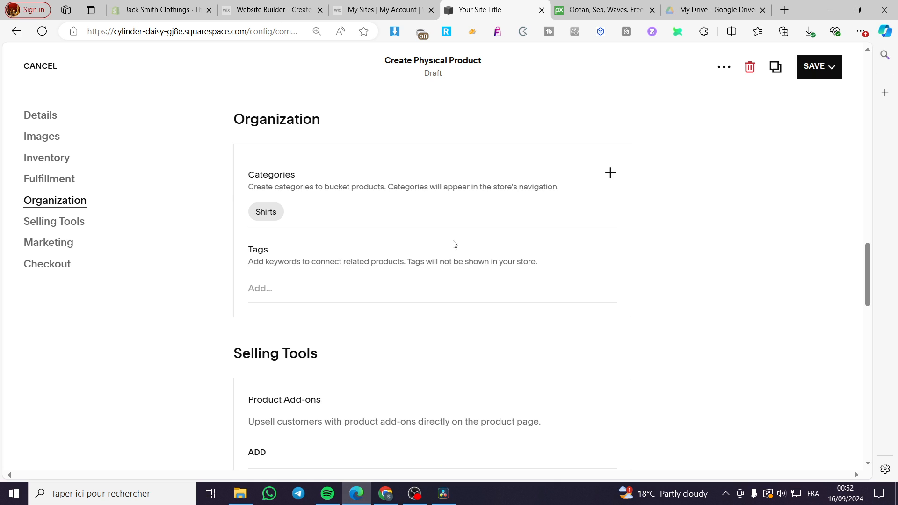
# - Add the tag TSHIRT to the product
pyautogui.click(274, 284)
pyautogui.write('T')
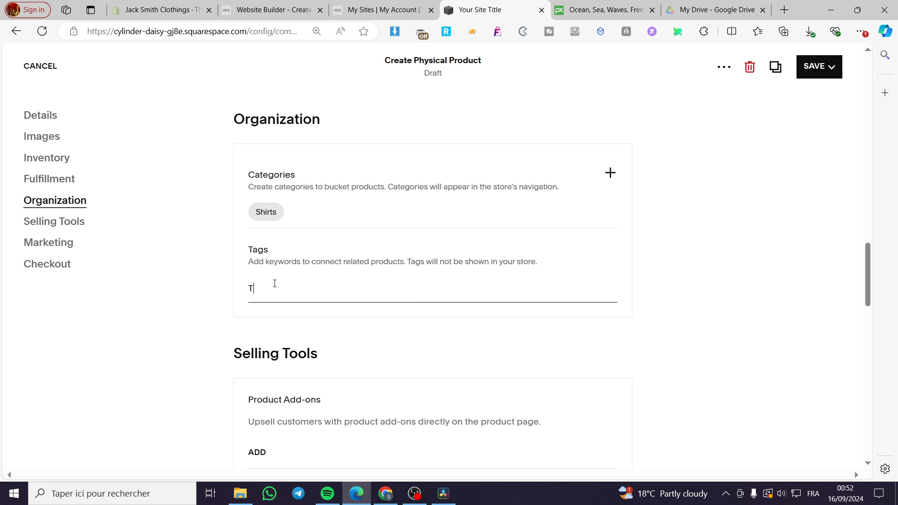
pyautogui.write('SHIRT')
pyautogui.press('Return')
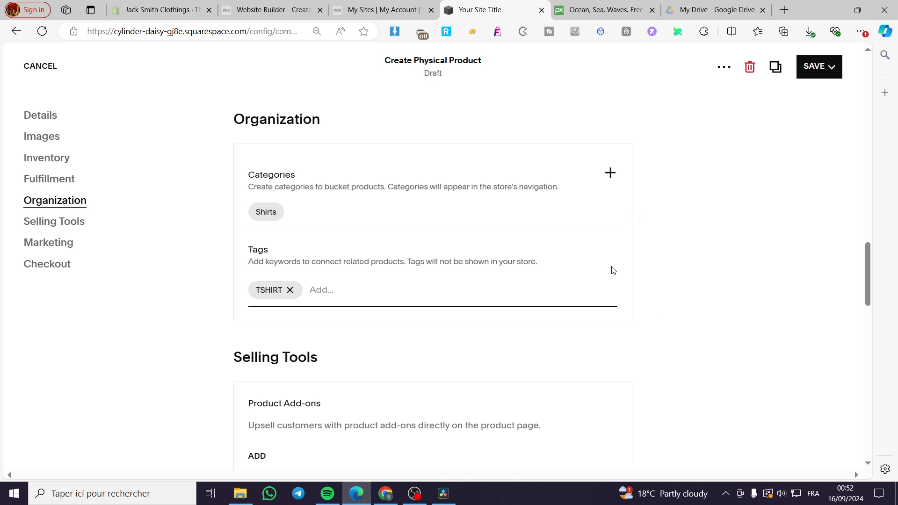
# - Mark the shirt as a featured product and enable related products on the product pages
pyautogui.scroll(-3, 333, 269)
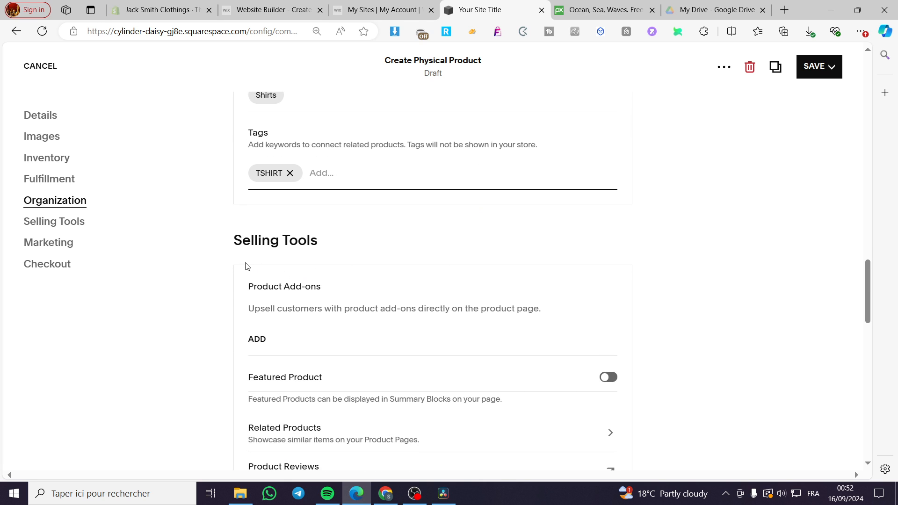
pyautogui.scroll(-3, 253, 257)
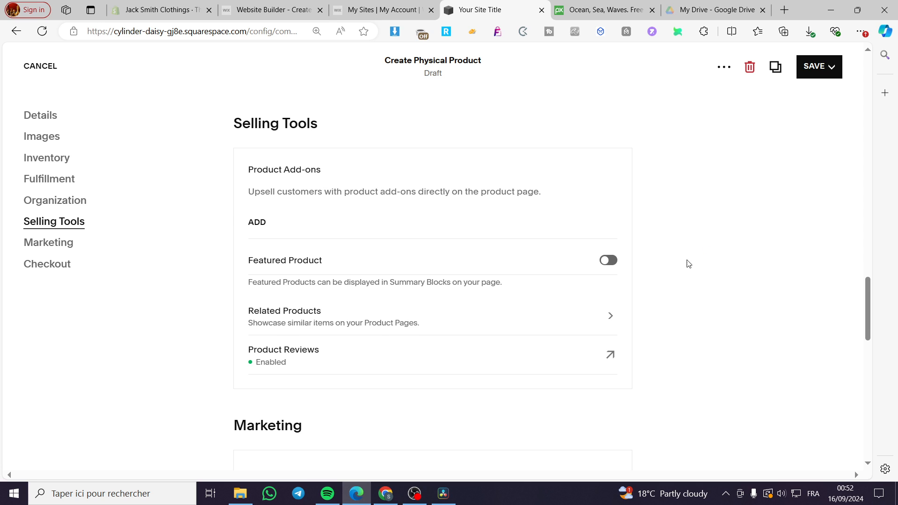
pyautogui.scroll(-1, 686, 260)
pyautogui.click(606, 203)
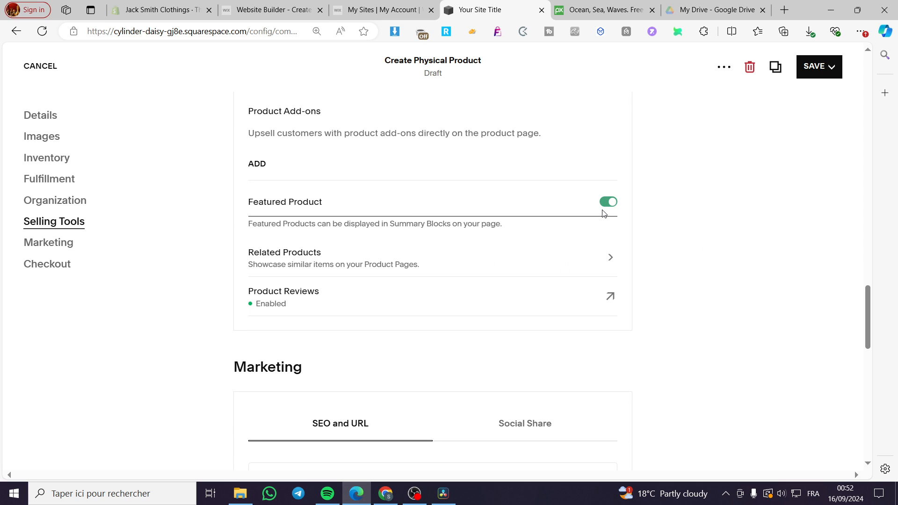
pyautogui.click(500, 271)
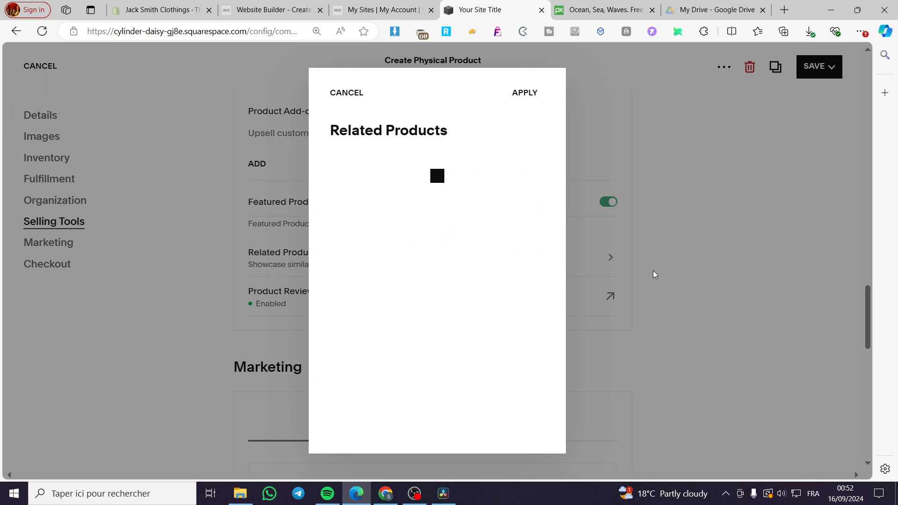
pyautogui.click(524, 93)
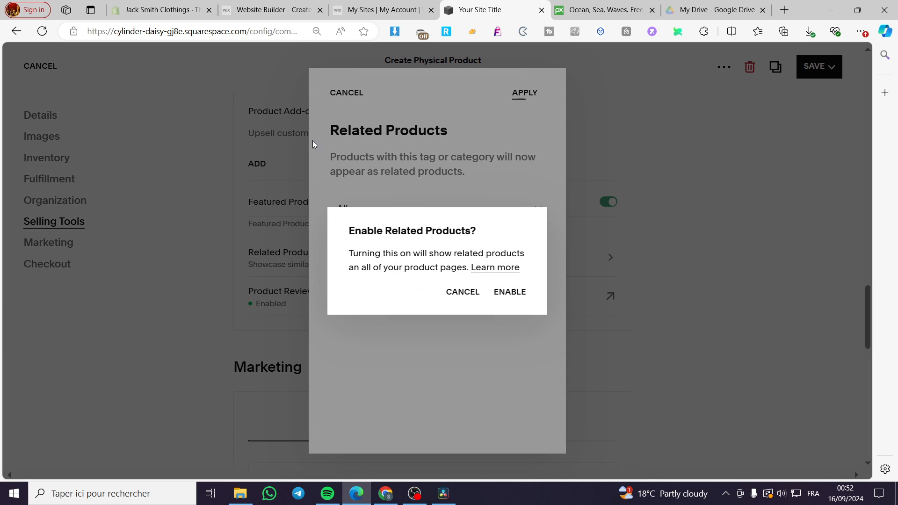
pyautogui.click(510, 292)
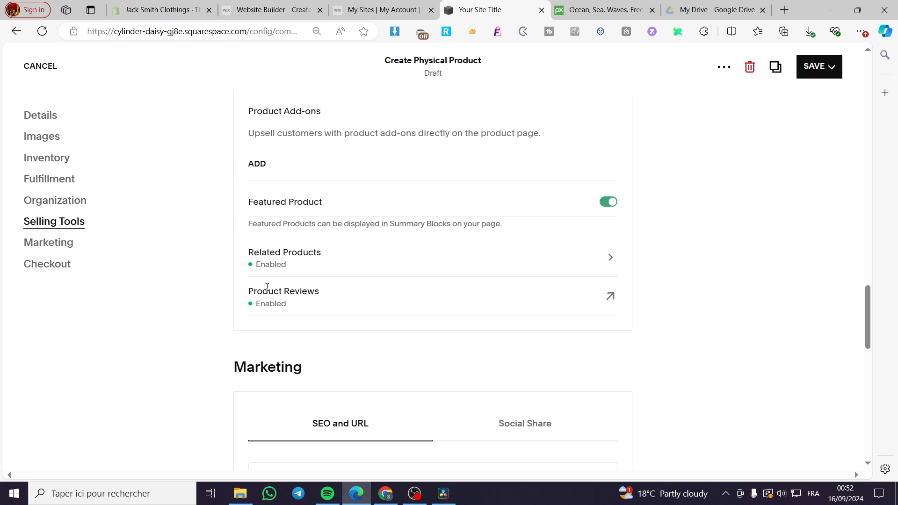
# - Enable the custom purchase button label "Add To Cart" in the product's checkout settings and save the product
pyautogui.scroll(-3, 617, 293)
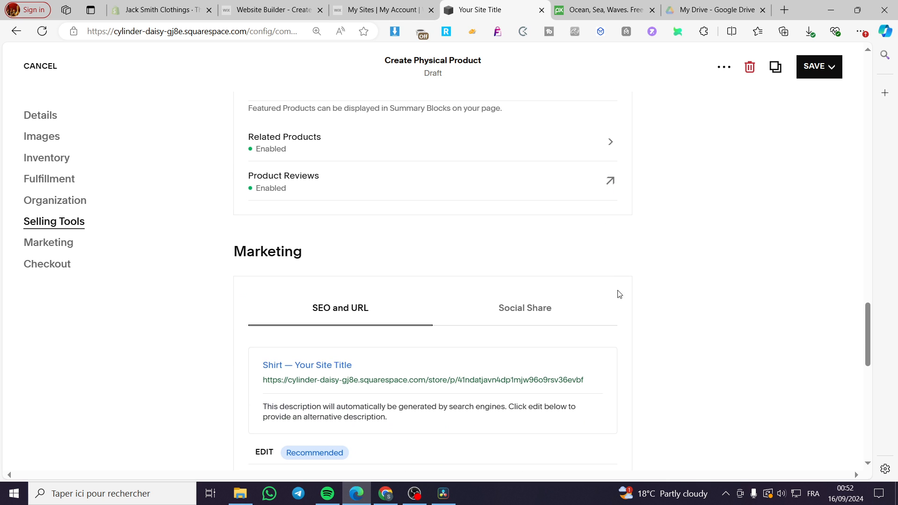
pyautogui.scroll(-8, 477, 281)
pyautogui.scroll(-3, 374, 234)
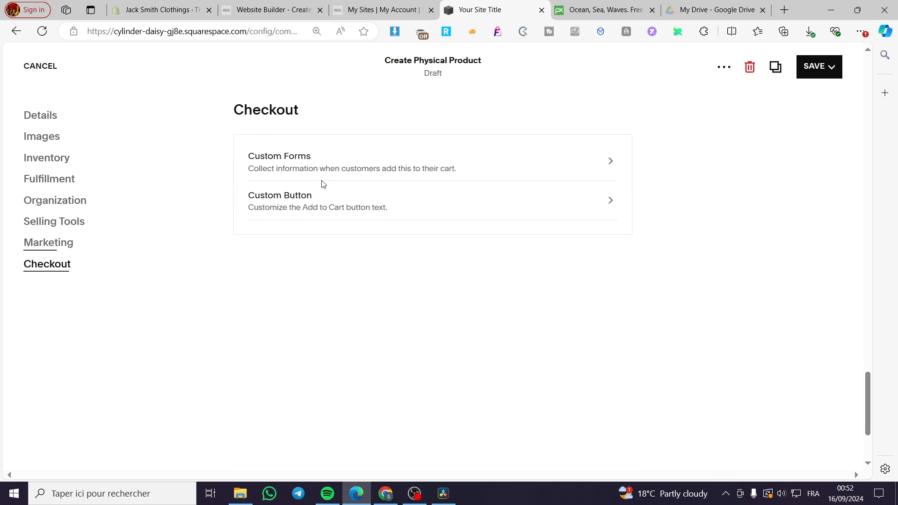
pyautogui.scroll(3, 304, 211)
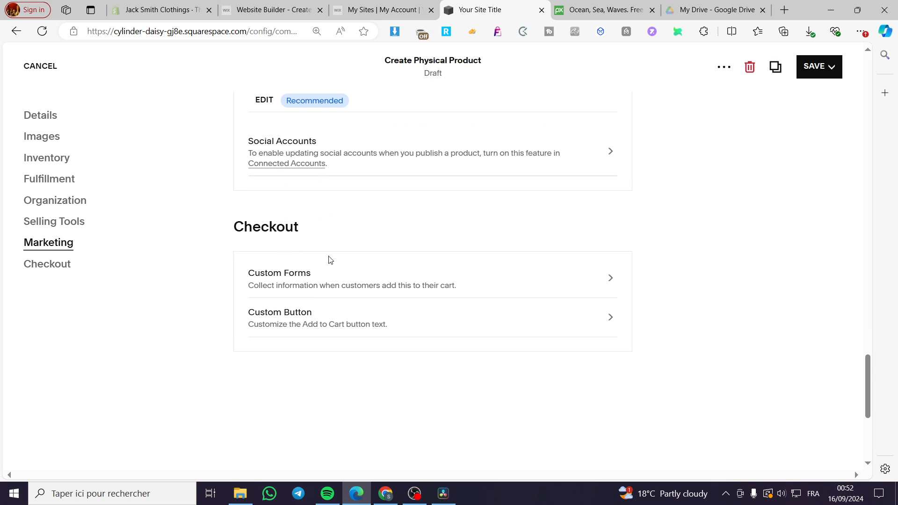
pyautogui.scroll(3, 328, 259)
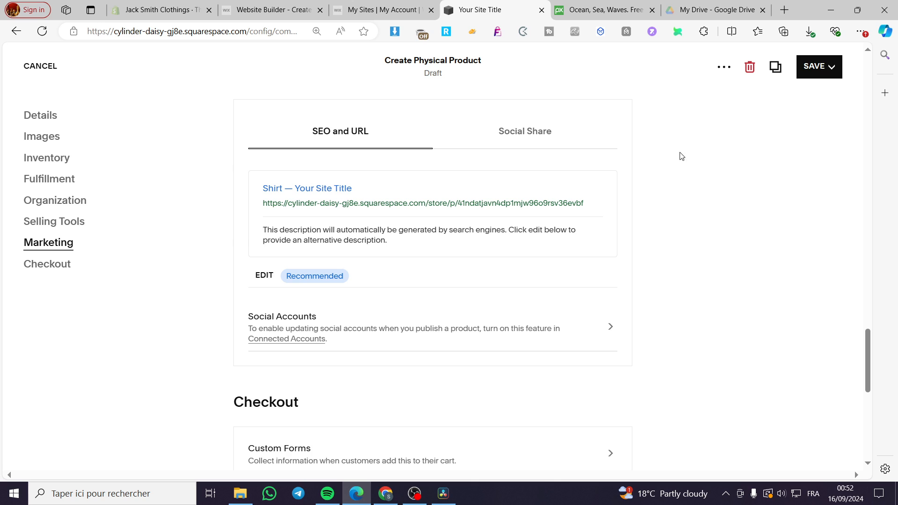
pyautogui.scroll(-5, 281, 229)
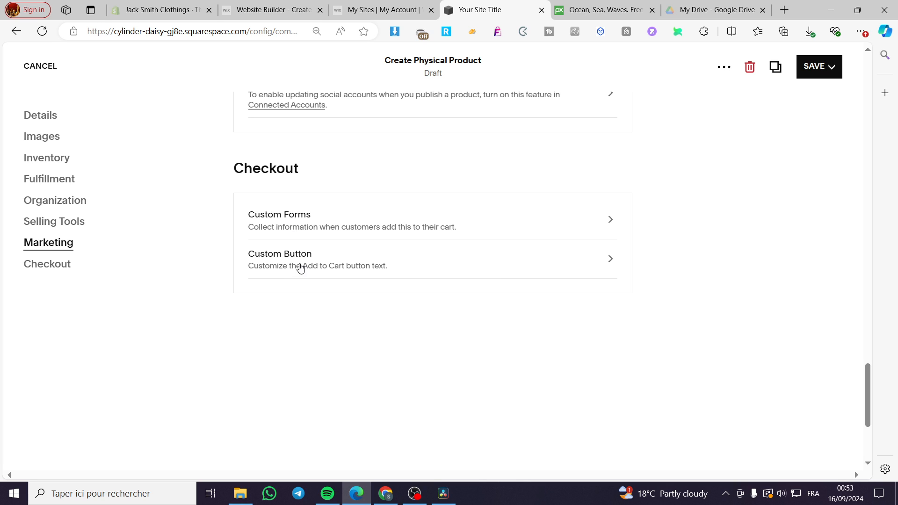
pyautogui.click(293, 266)
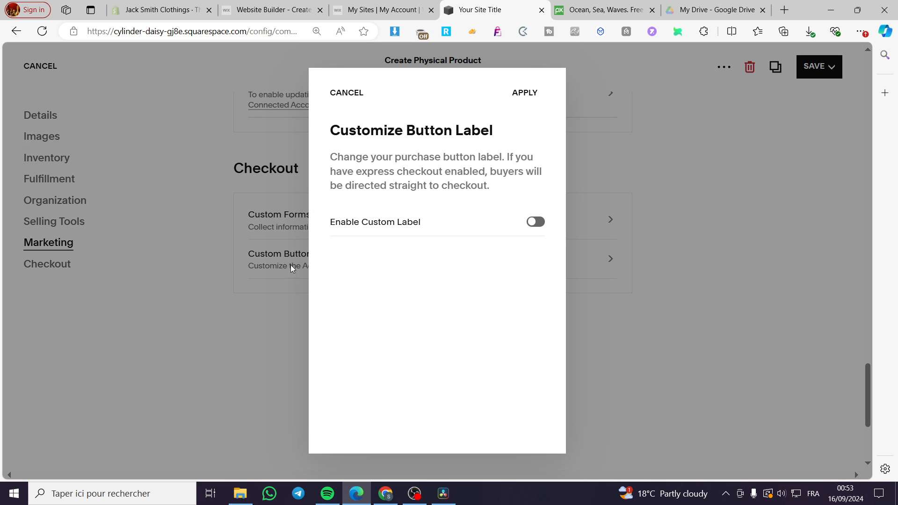
pyautogui.click(540, 226)
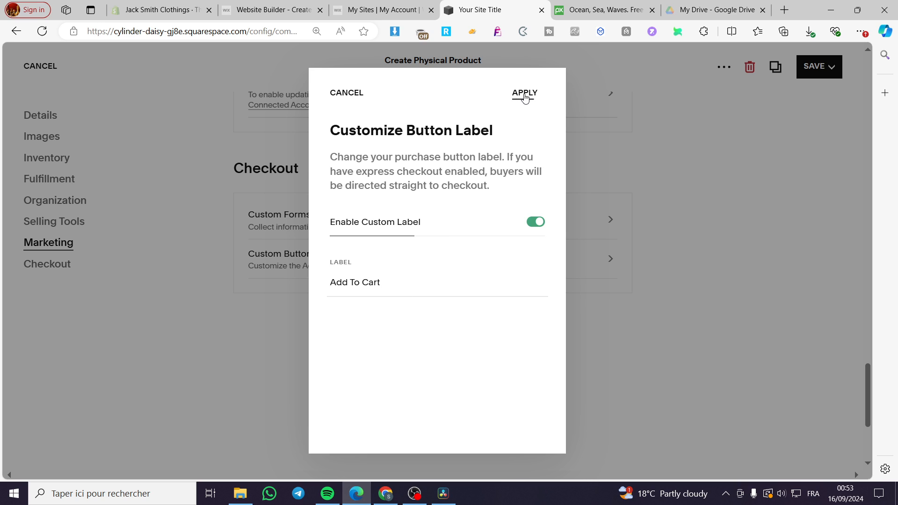
pyautogui.click(525, 94)
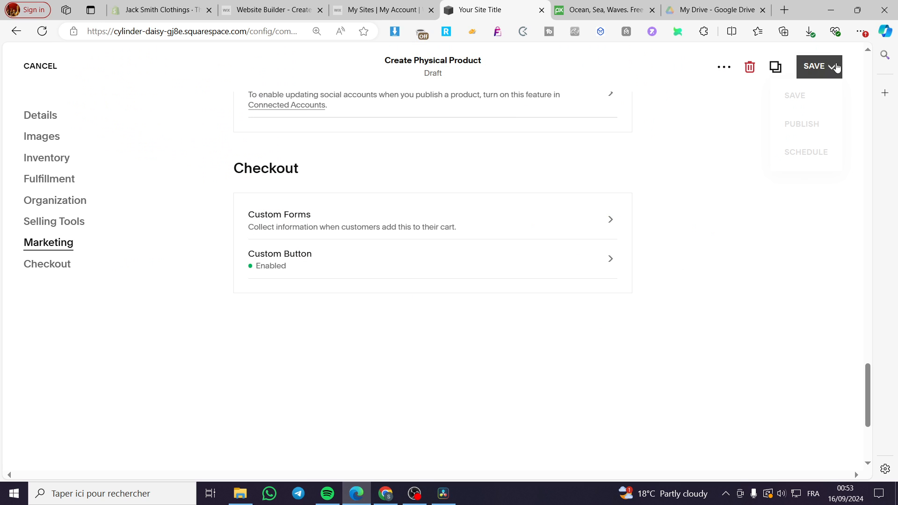
pyautogui.click(812, 67)
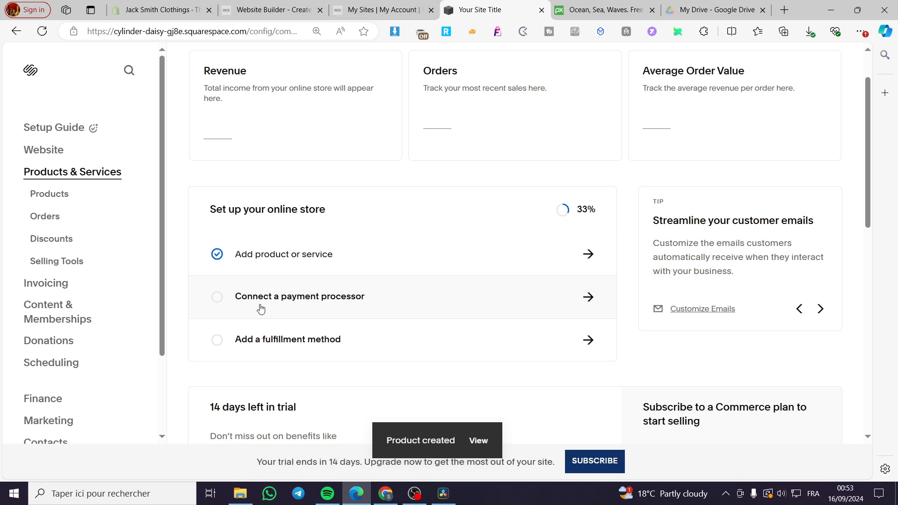
# - Open the store's payment processor setup and examine the Stripe, PayPal, Square and store currency options
pyautogui.click(324, 302)
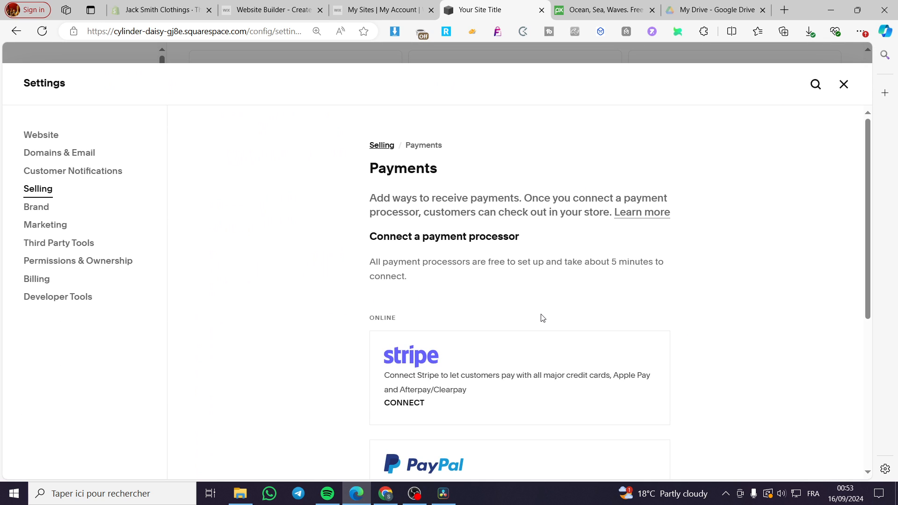
pyautogui.scroll(-5, 541, 319)
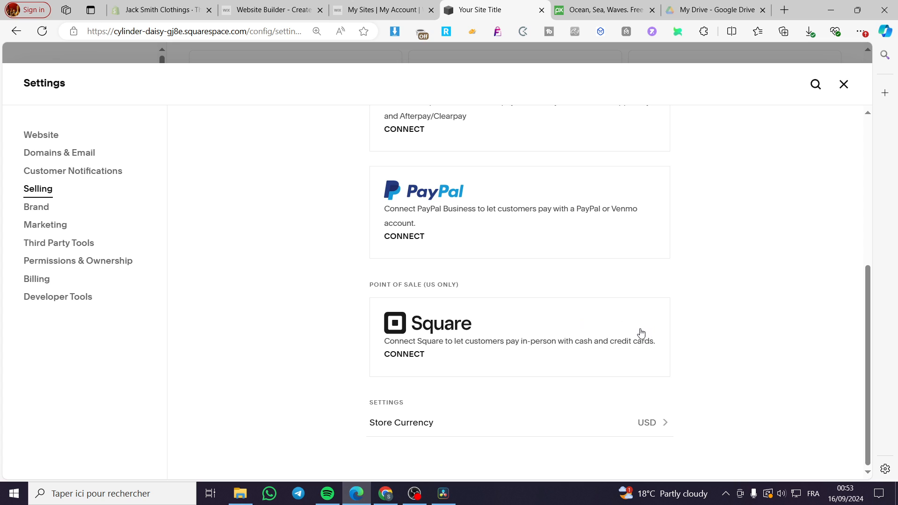
pyautogui.scroll(5, 641, 333)
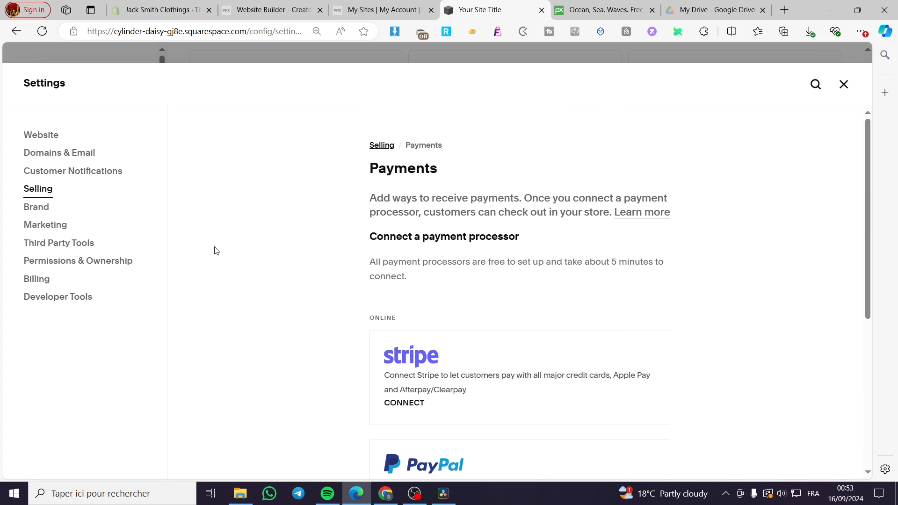
pyautogui.scroll(-2, 486, 284)
pyautogui.scroll(-2, 402, 229)
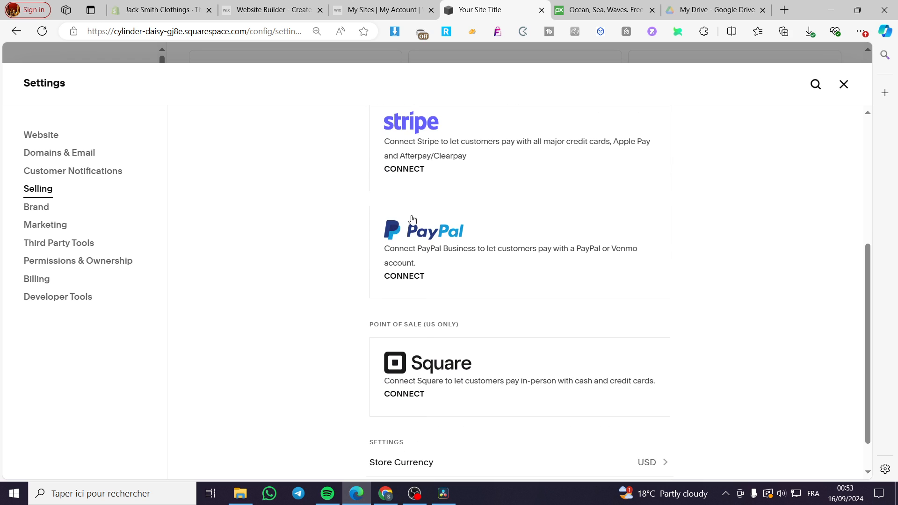
pyautogui.scroll(2, 585, 374)
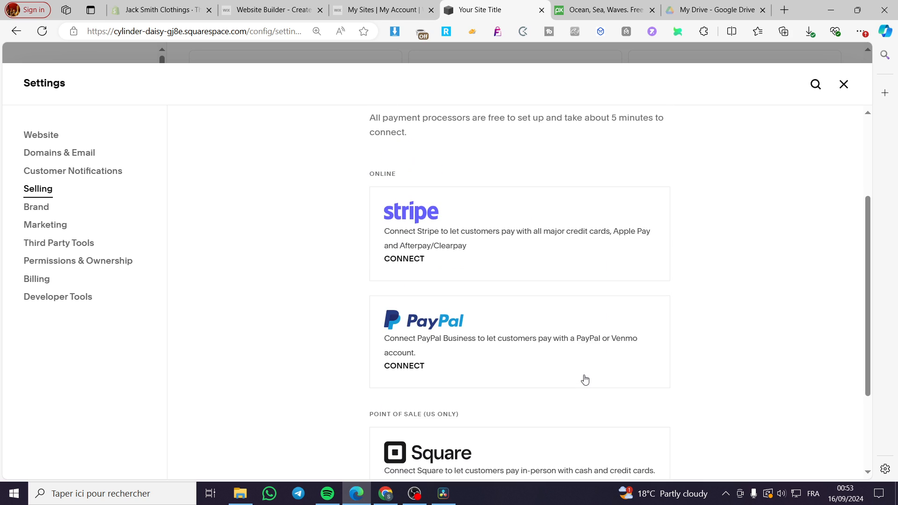
pyautogui.scroll(-2, 447, 281)
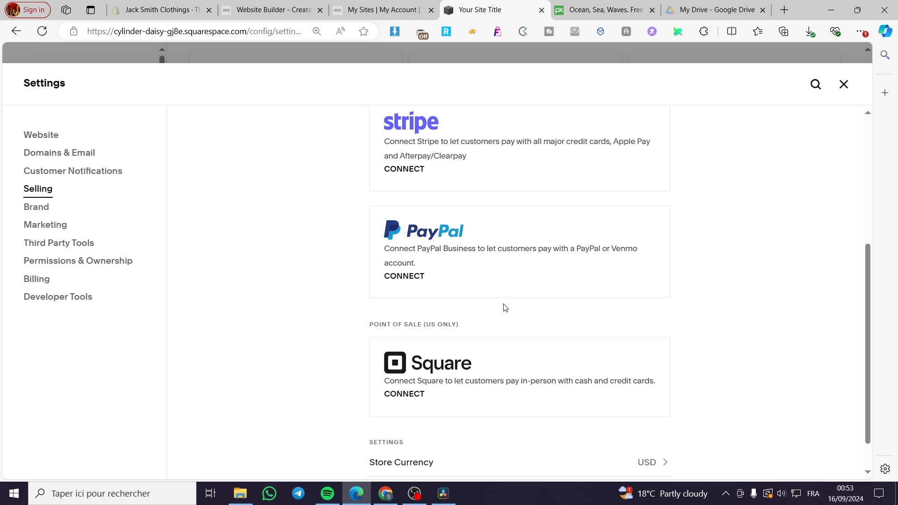
pyautogui.scroll(4, 505, 308)
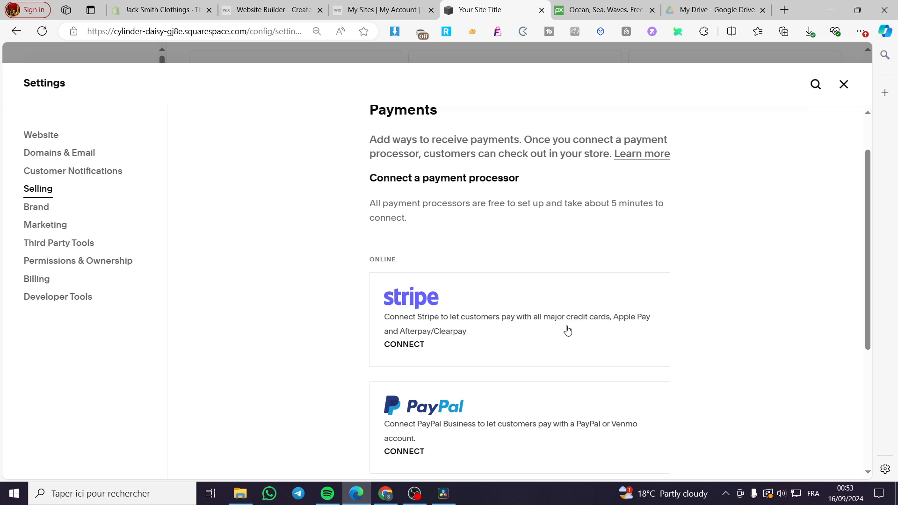
pyautogui.scroll(-5, 534, 315)
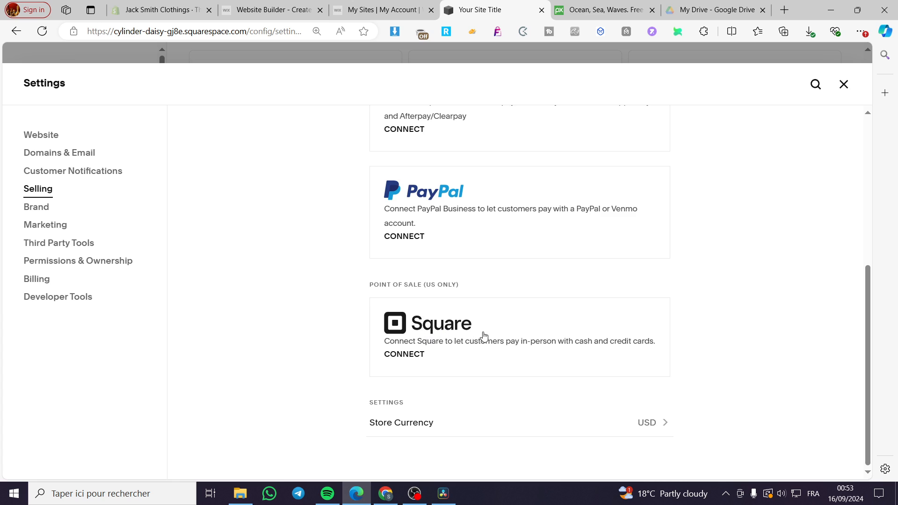
# - Try to connect the existing Stripe account to the store, and close the authorization window
pyautogui.scroll(3, 481, 335)
pyautogui.click(412, 247)
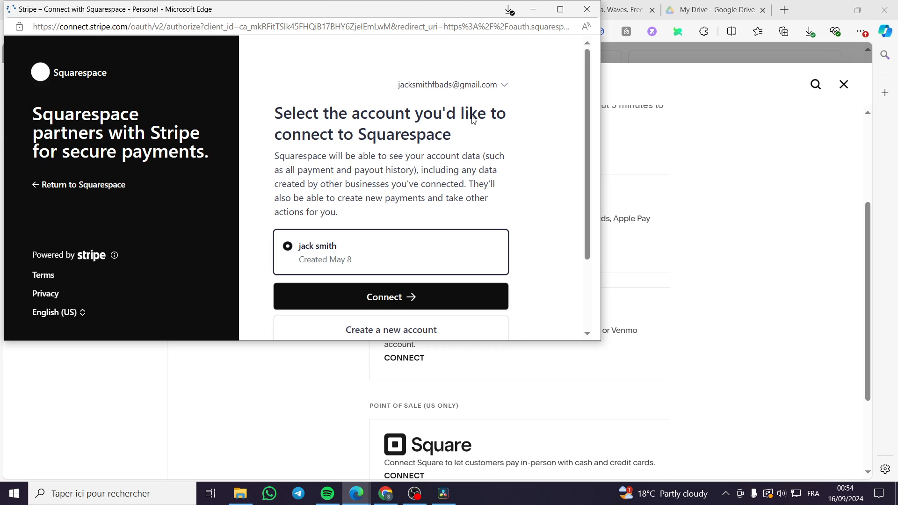
pyautogui.click(428, 304)
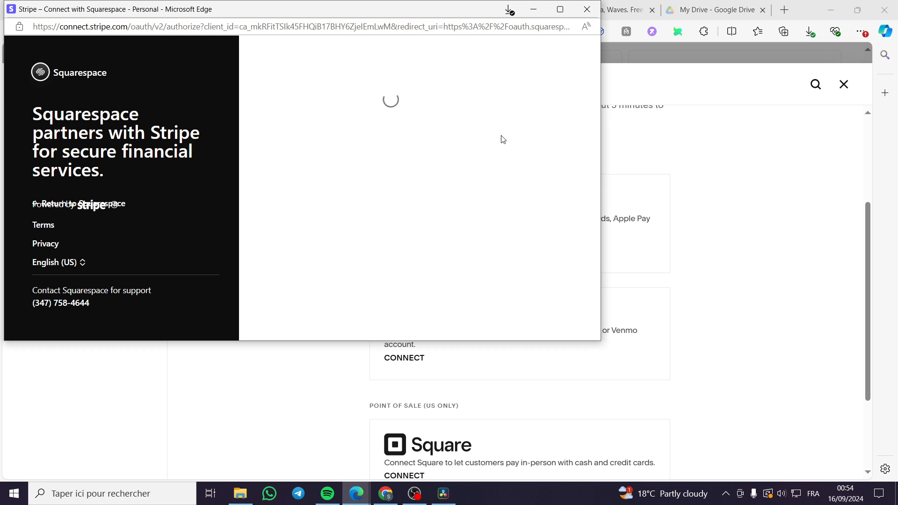
pyautogui.click(588, 9)
# - Try to connect PayPal as a payment processor and dismiss the trial notice
pyautogui.click(416, 356)
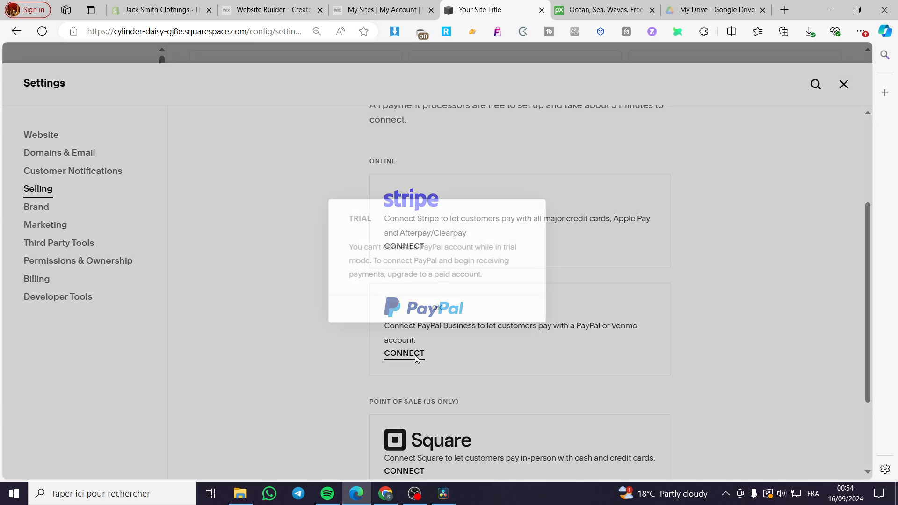
pyautogui.click(445, 312)
pyautogui.click(413, 356)
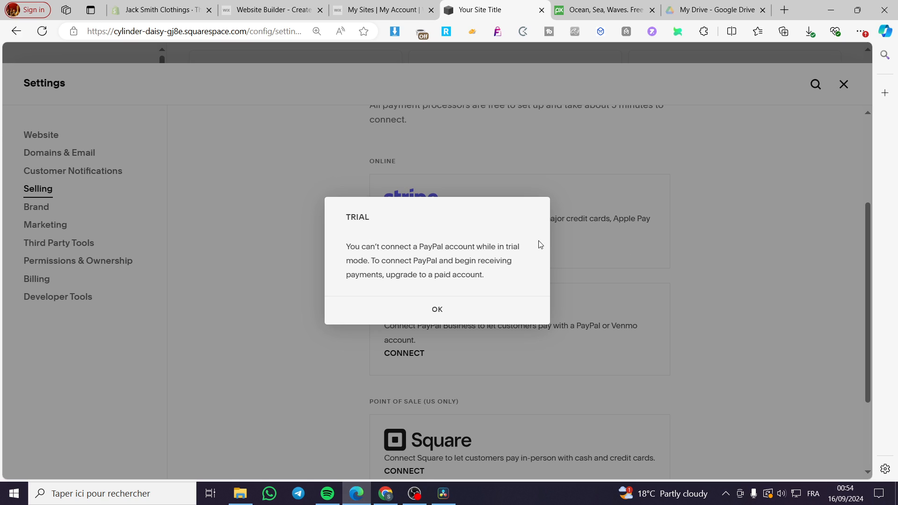
pyautogui.click(436, 306)
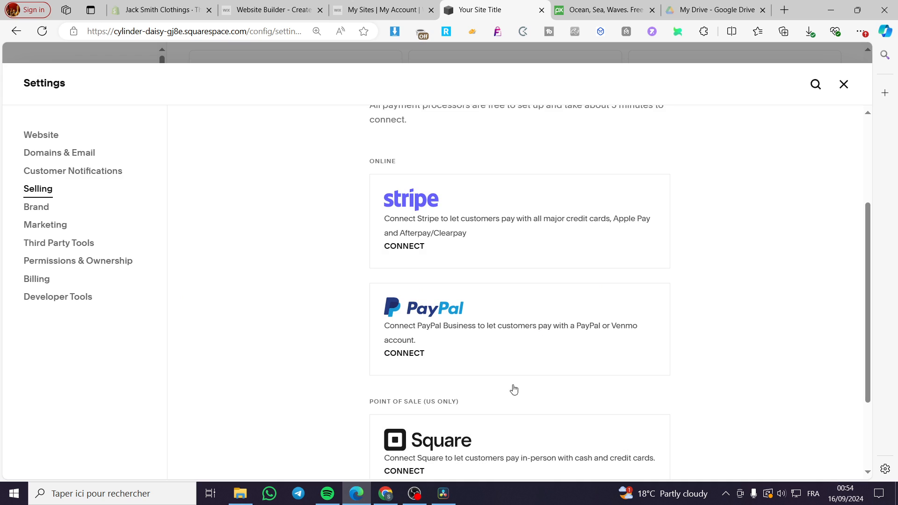
# - Start connecting Square for point-of-sale payments and close its sign-in window
pyautogui.scroll(-3, 513, 388)
pyautogui.click(411, 357)
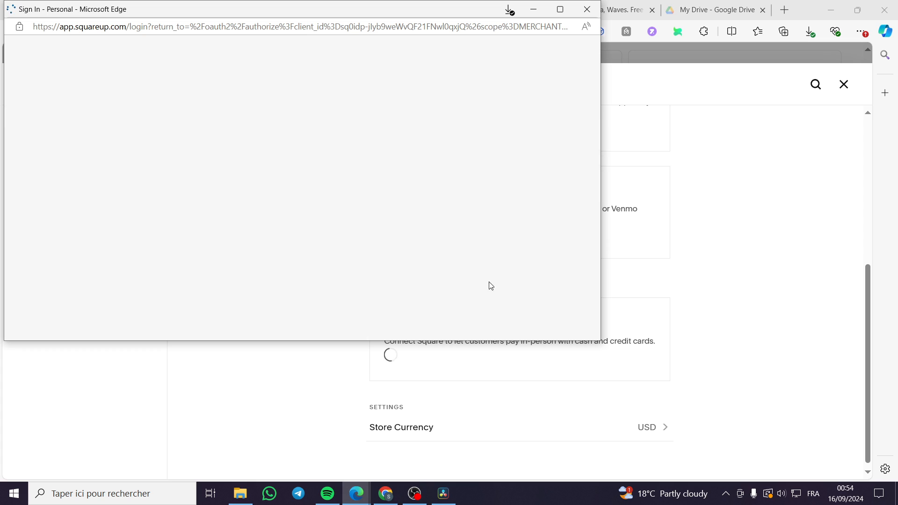
pyautogui.click(588, 9)
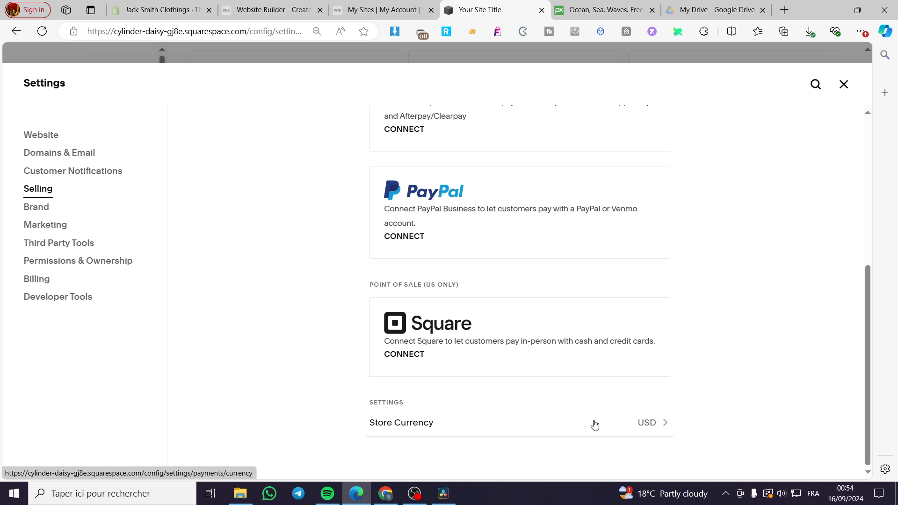
# - Change the store currency to Euro (EUR), save it, check it in the payment settings and close the settings
pyautogui.click(667, 423)
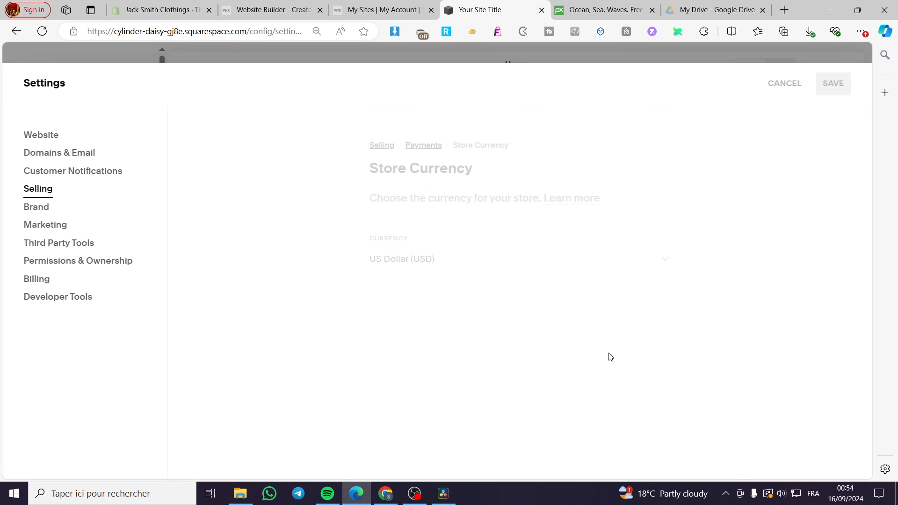
pyautogui.click(458, 263)
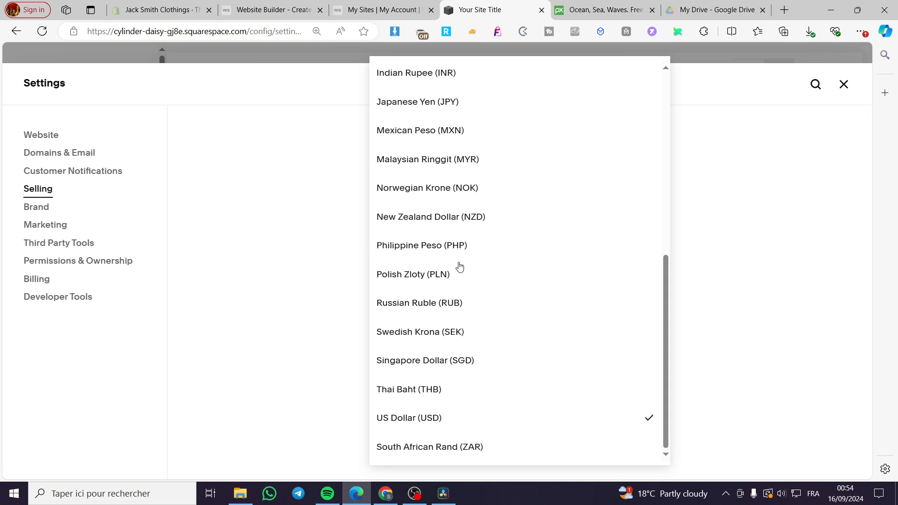
pyautogui.scroll(3, 480, 269)
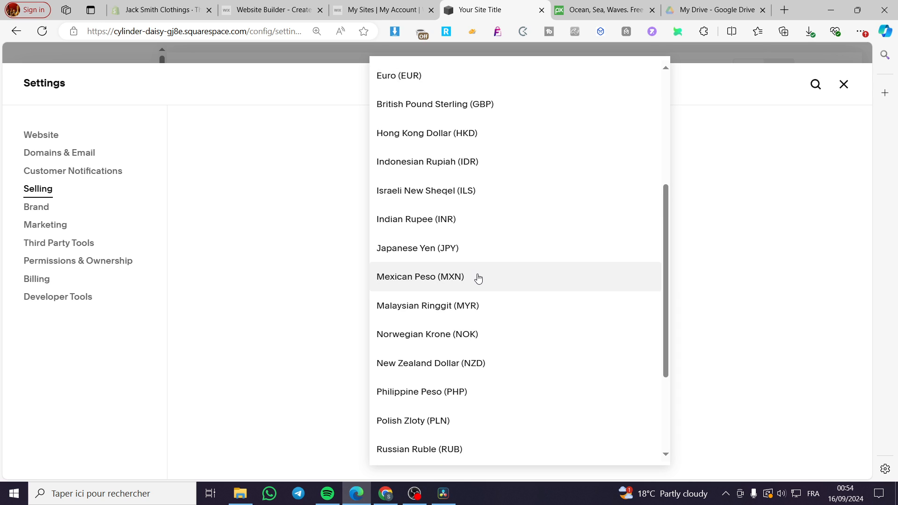
pyautogui.click(451, 73)
pyautogui.click(833, 84)
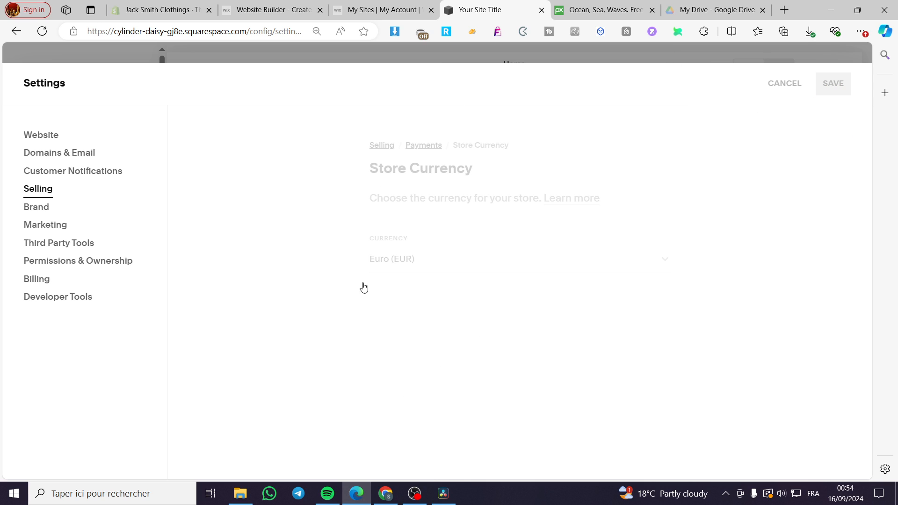
pyautogui.click(422, 146)
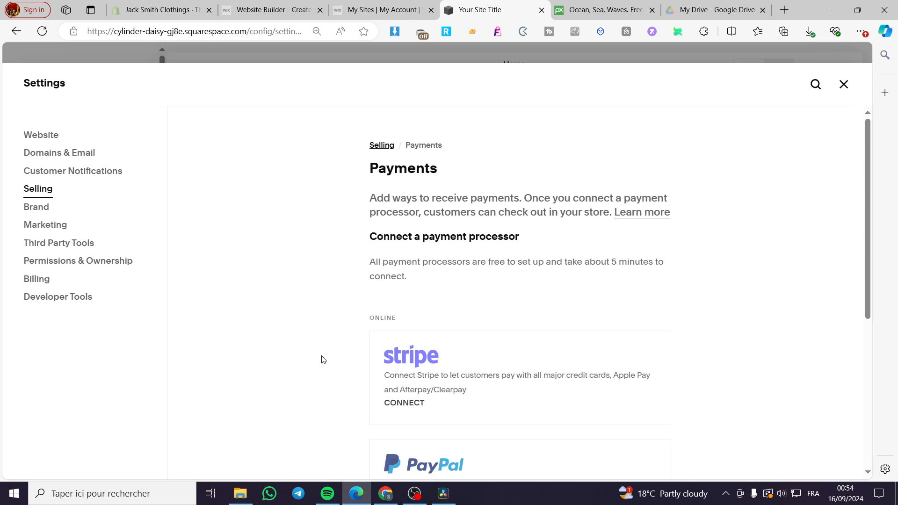
pyautogui.scroll(-5, 492, 327)
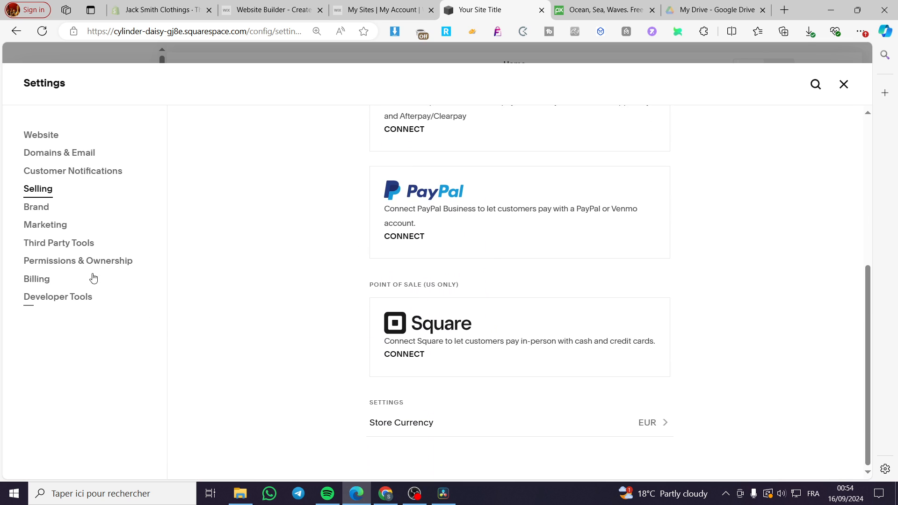
pyautogui.click(844, 84)
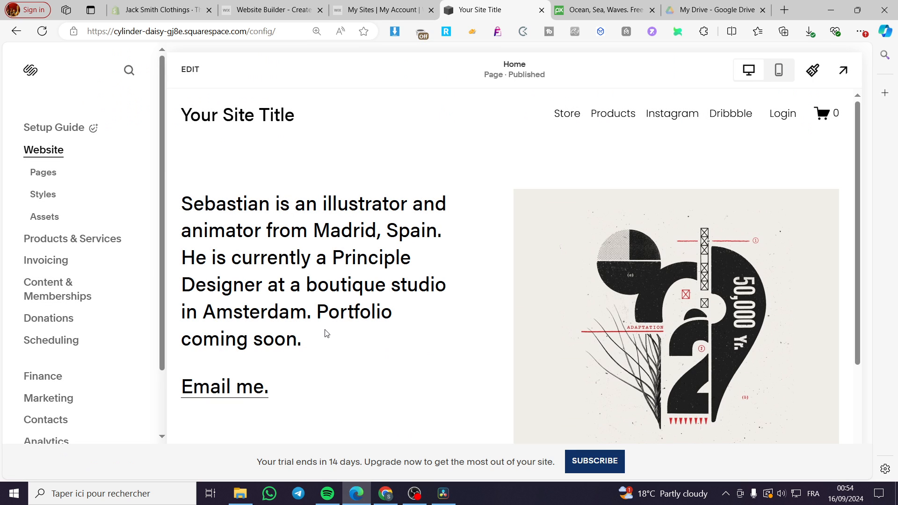
# - Look at the Finance orders list, and examine the website, selling and payment options in the site settings
pyautogui.scroll(-2, 113, 252)
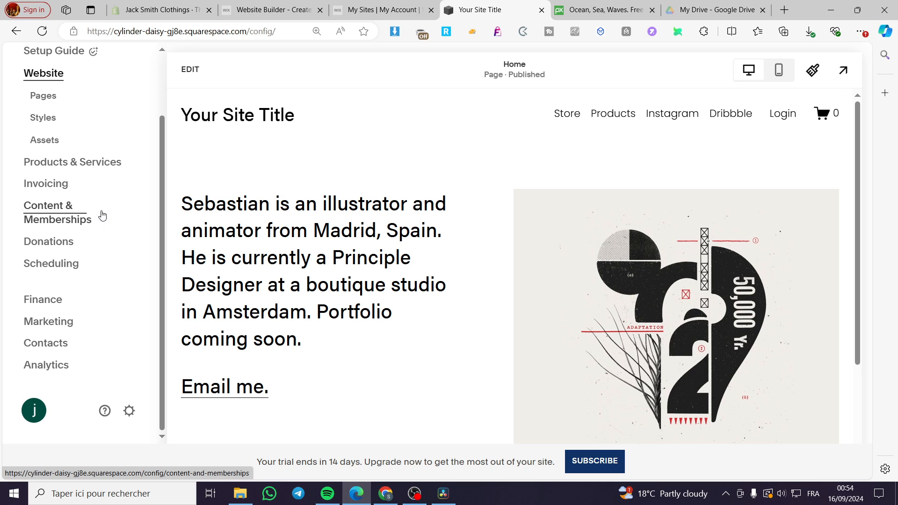
pyautogui.click(46, 306)
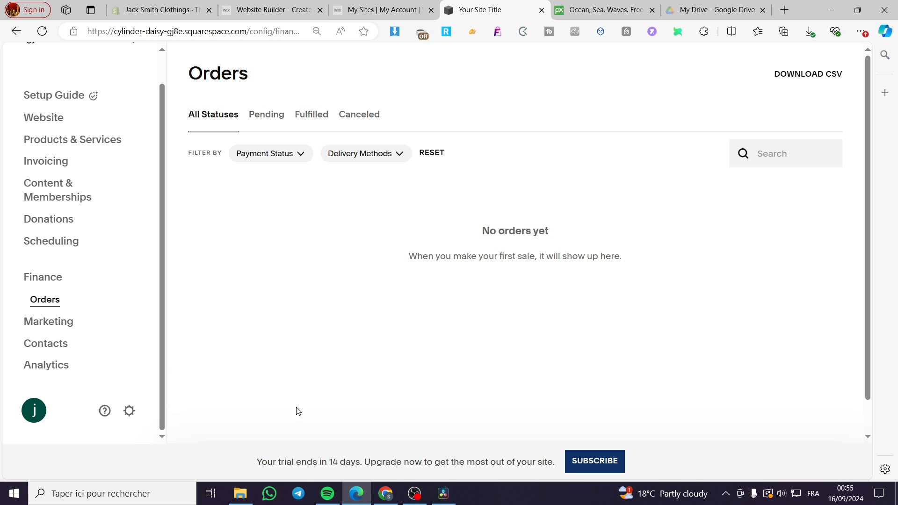
pyautogui.click(129, 411)
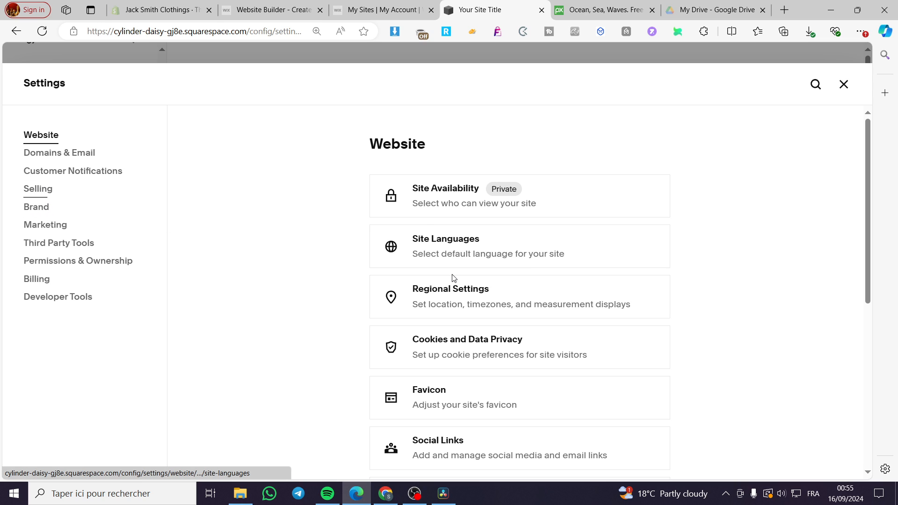
pyautogui.scroll(-7, 451, 278)
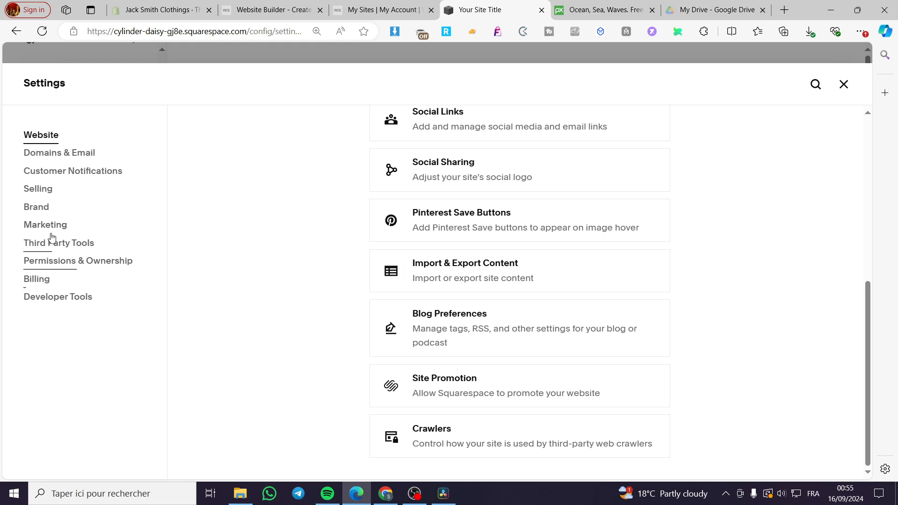
pyautogui.click(42, 189)
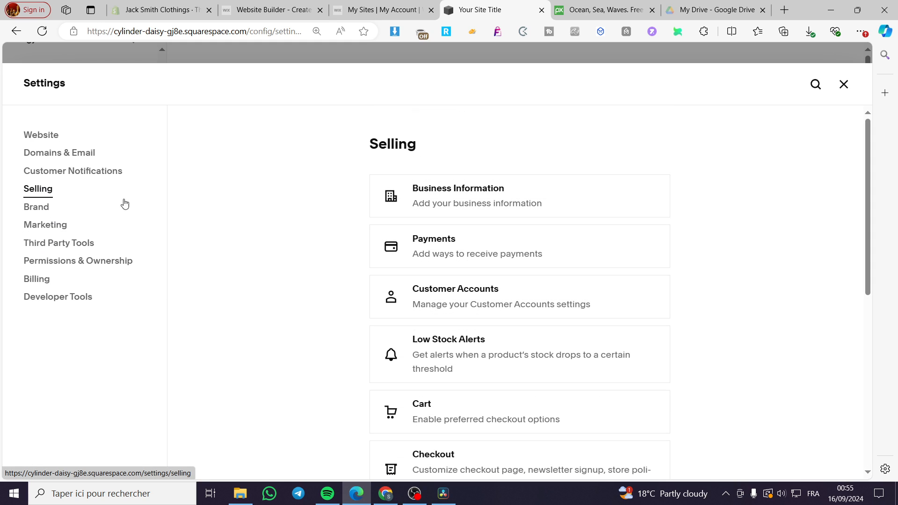
pyautogui.click(446, 263)
pyautogui.scroll(-6, 525, 304)
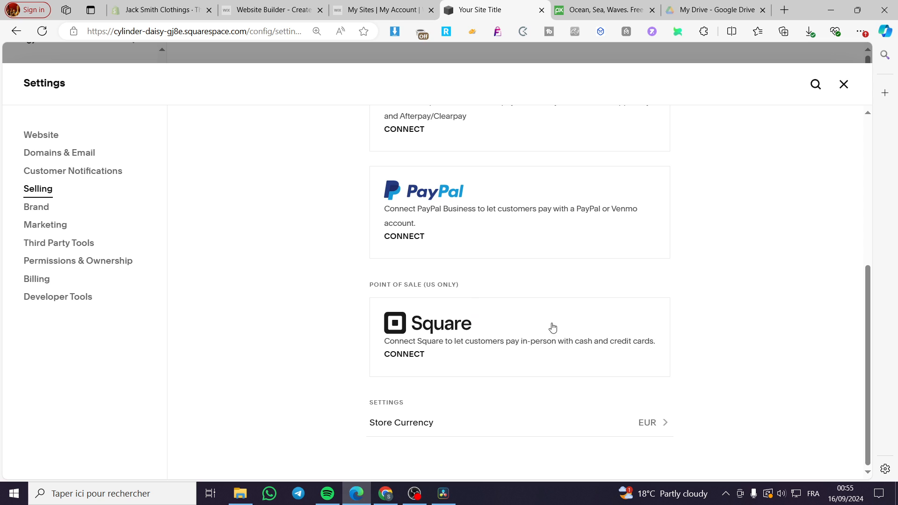
pyautogui.click(844, 84)
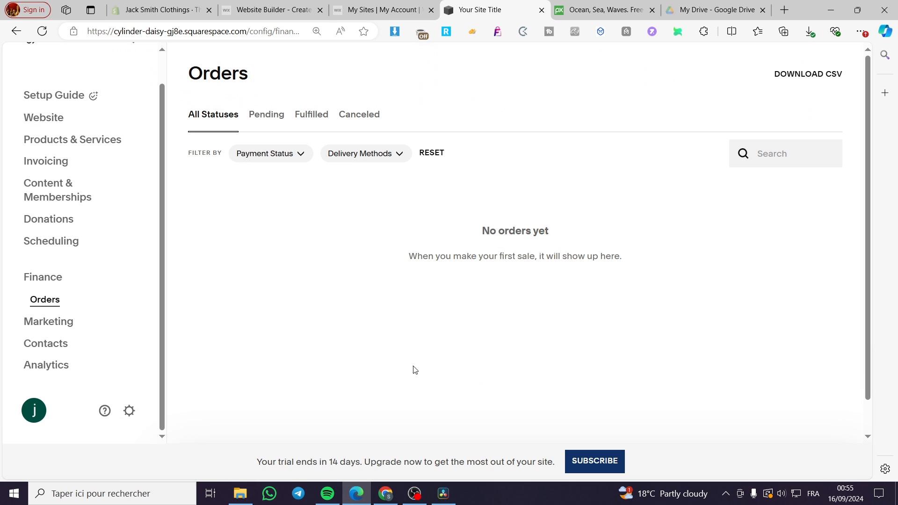